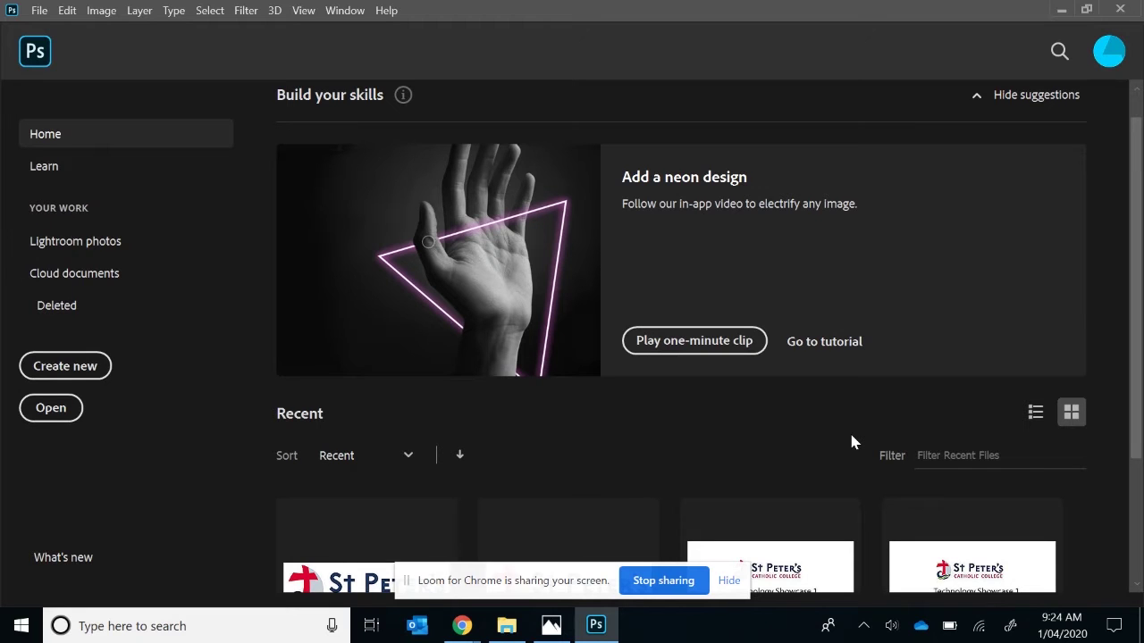
- Start a new document from the Web Large preset (1920 × 1080 px, 72 ppi)
left_click(65, 366)
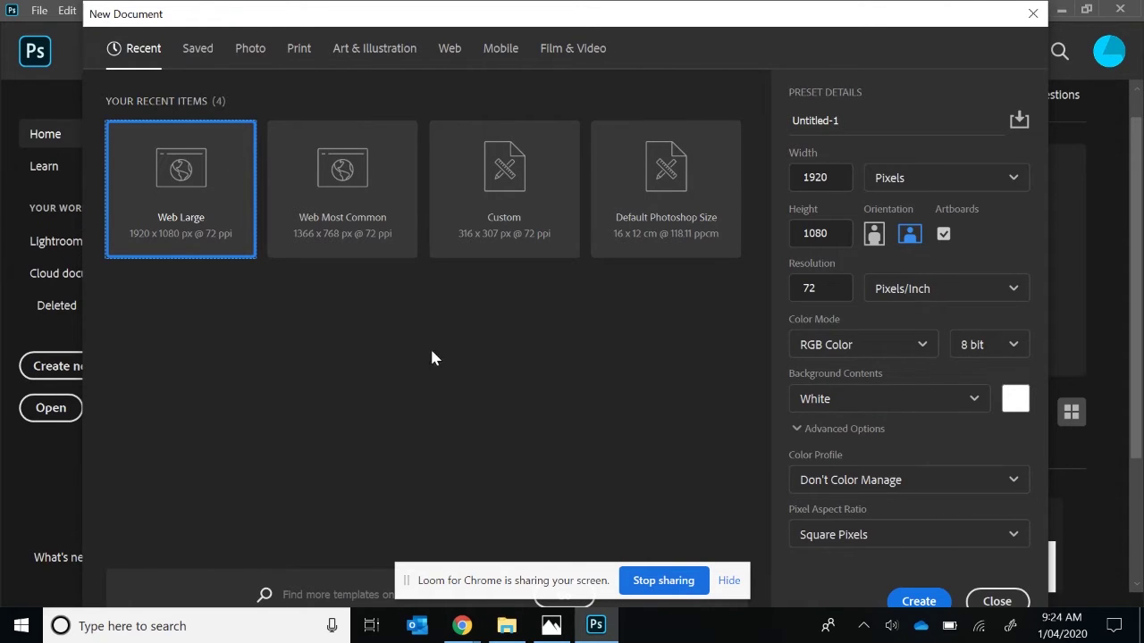
left_click(451, 50)
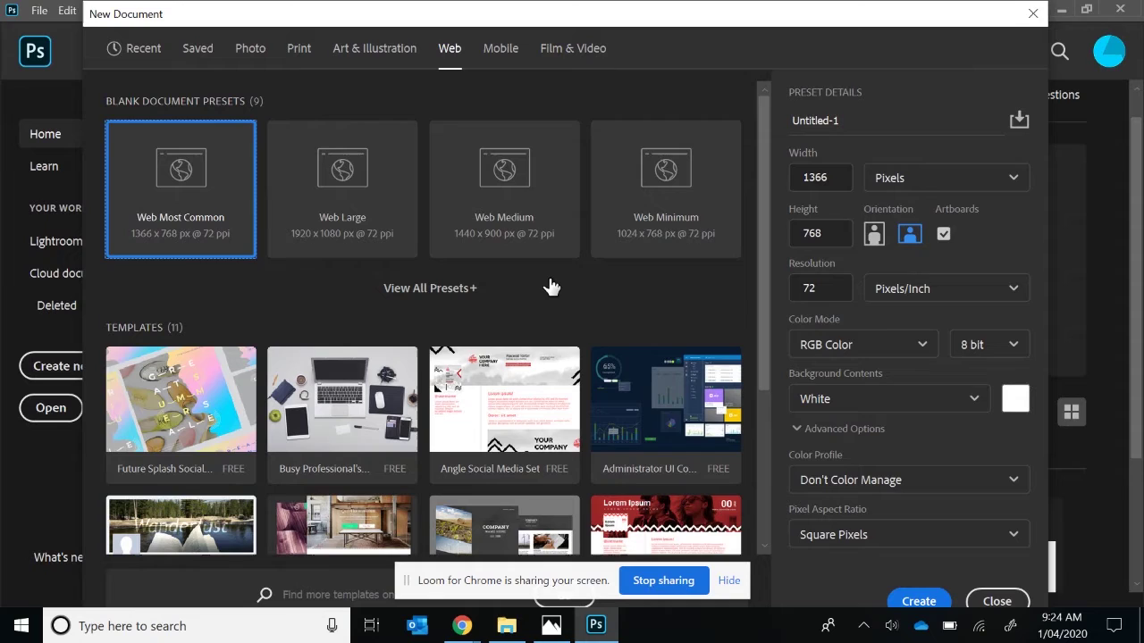
left_click(355, 207)
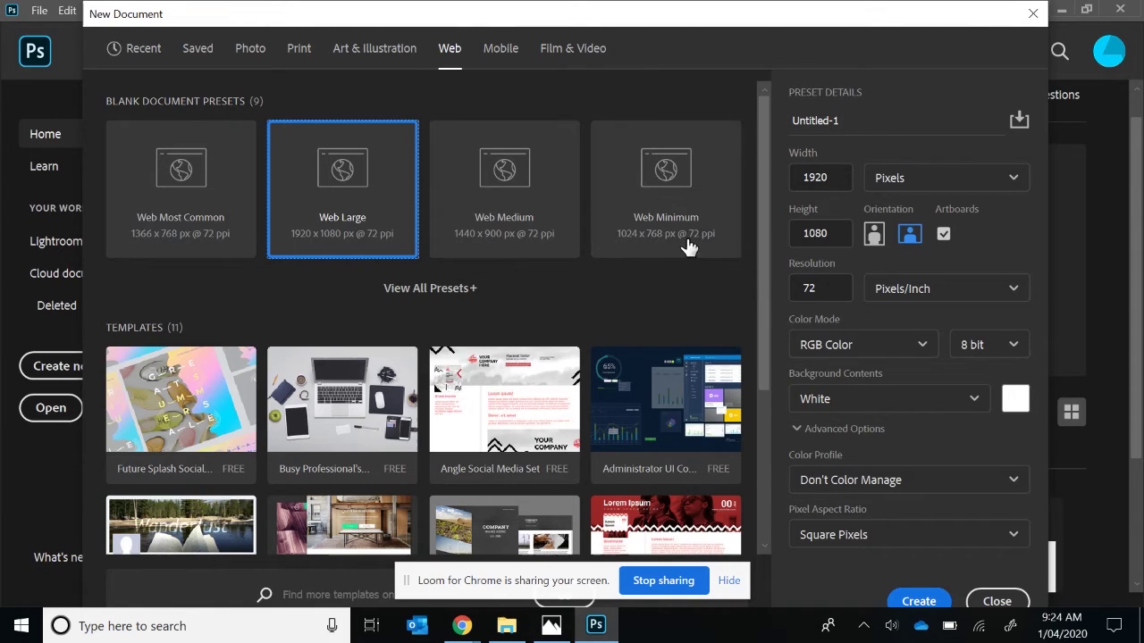
- Rename the new document from Untitled-1 to 'My first meme'
left_click(855, 121)
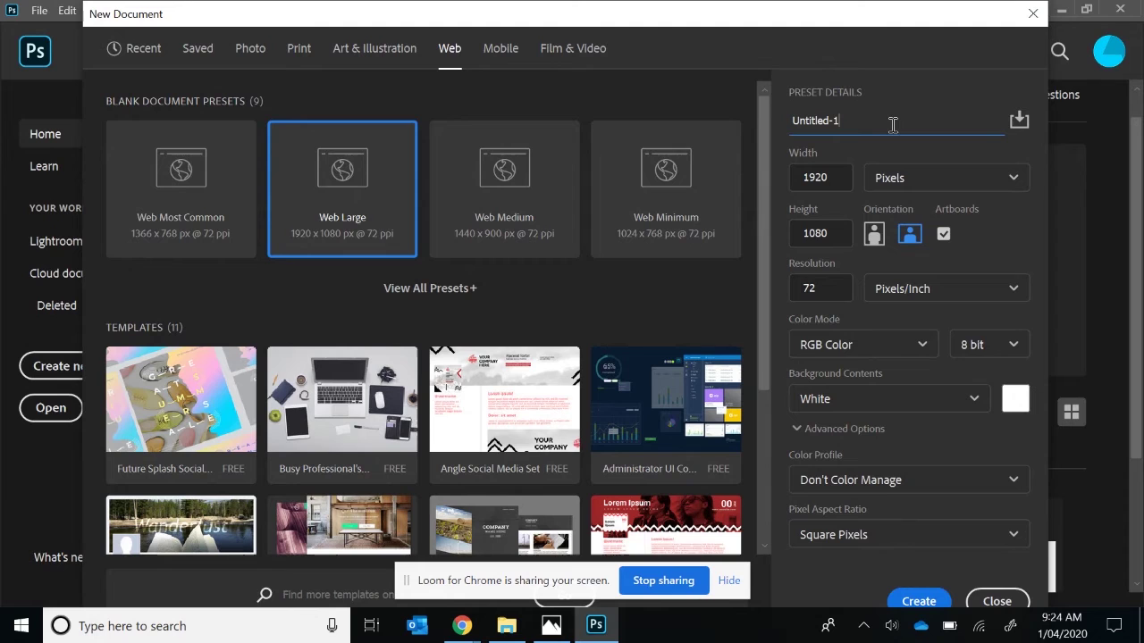
key("BackSpace")
key("BackSpace")
key("BackSpace")
key("BackSpace")
key("BackSpace")
key("BackSpace")
key("BackSpace")
key("BackSpace")
key("BackSpace")
key("BackSpace")
type("My first meme")
- Create the 1920 × 1080 'My first meme' document as a blank white artboard
left_click(918, 601)
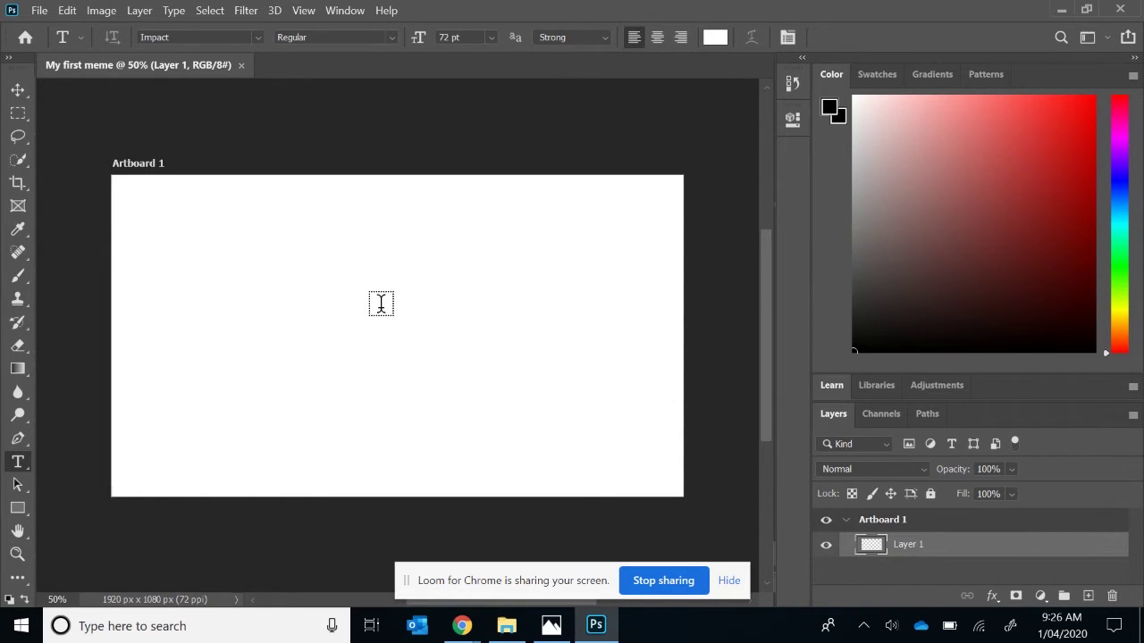
left_click(506, 627)
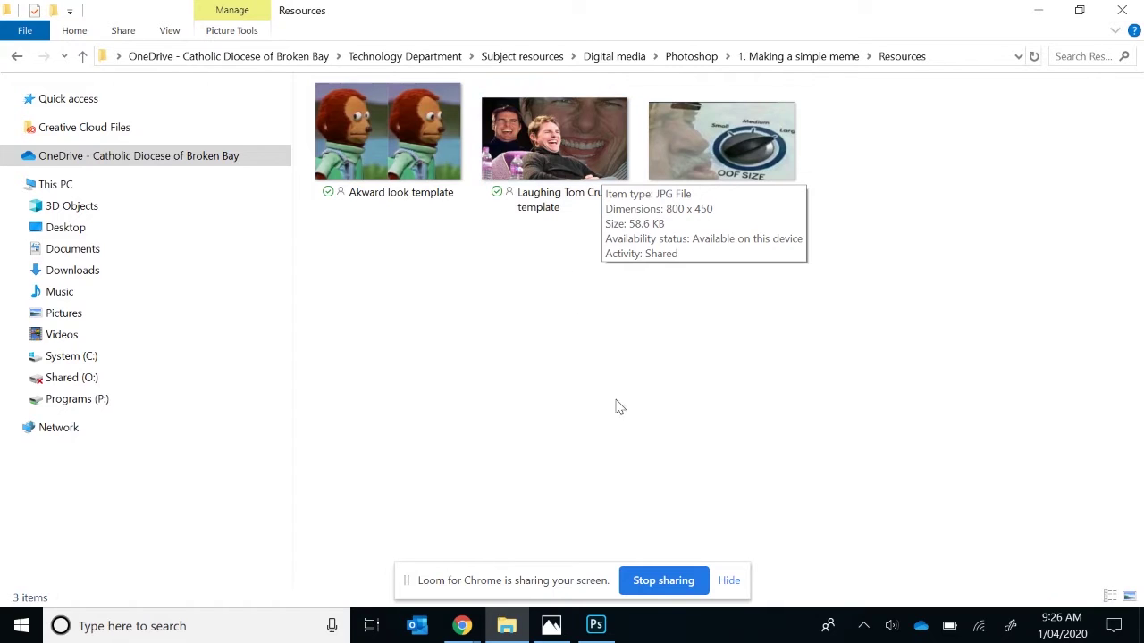
- Back in the meme document, begin a new Solid Color fill layer
left_click(596, 627)
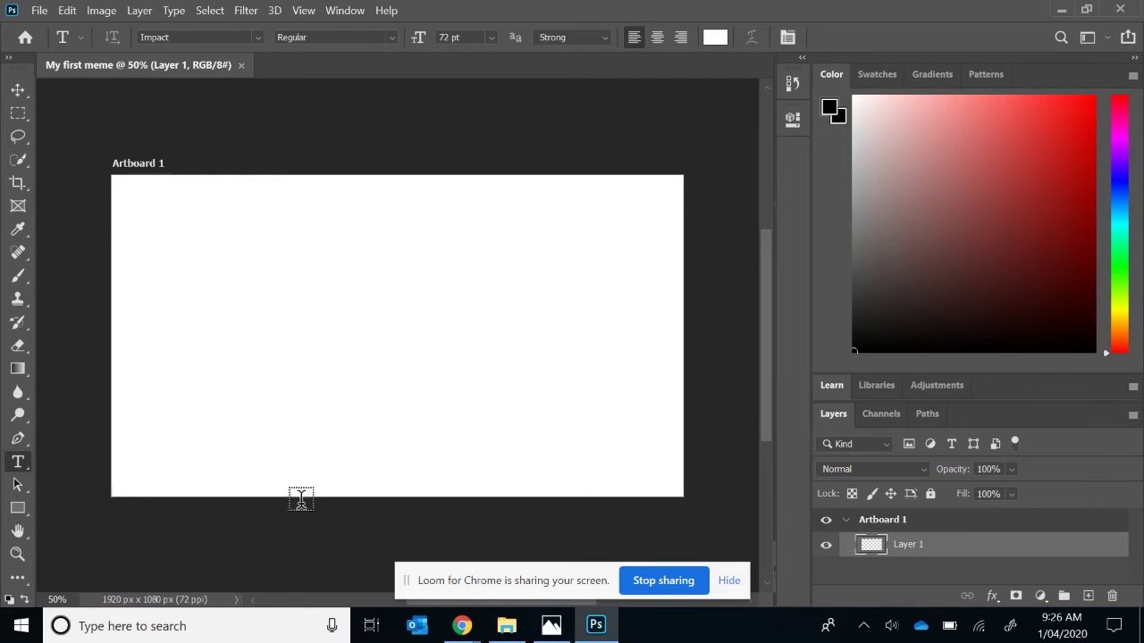
left_click(140, 18)
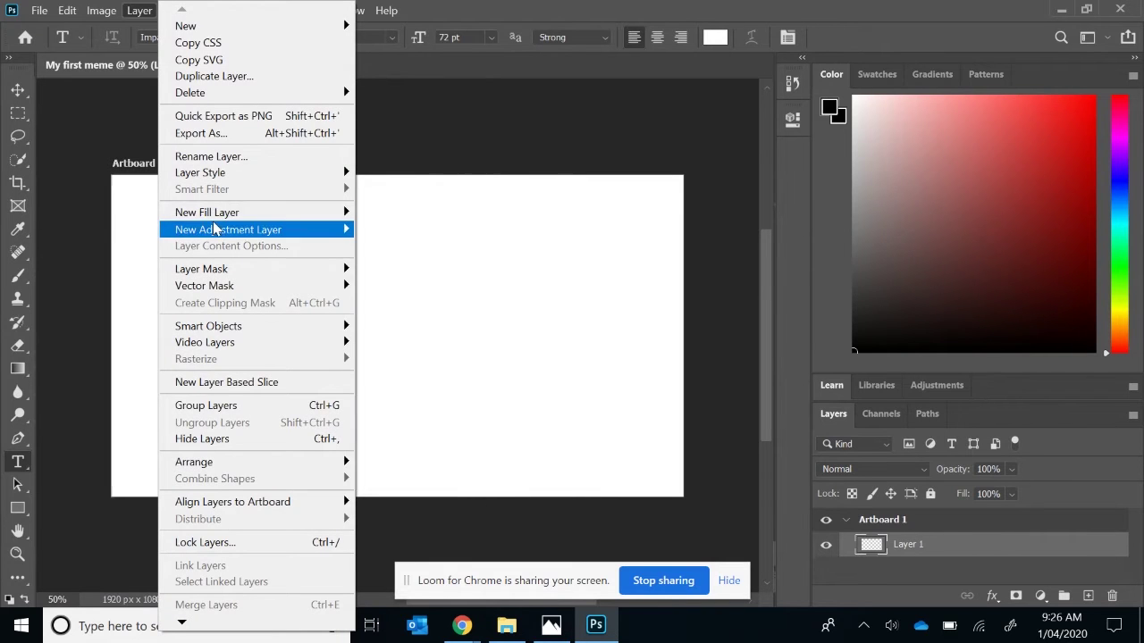
mouse_move(214, 222)
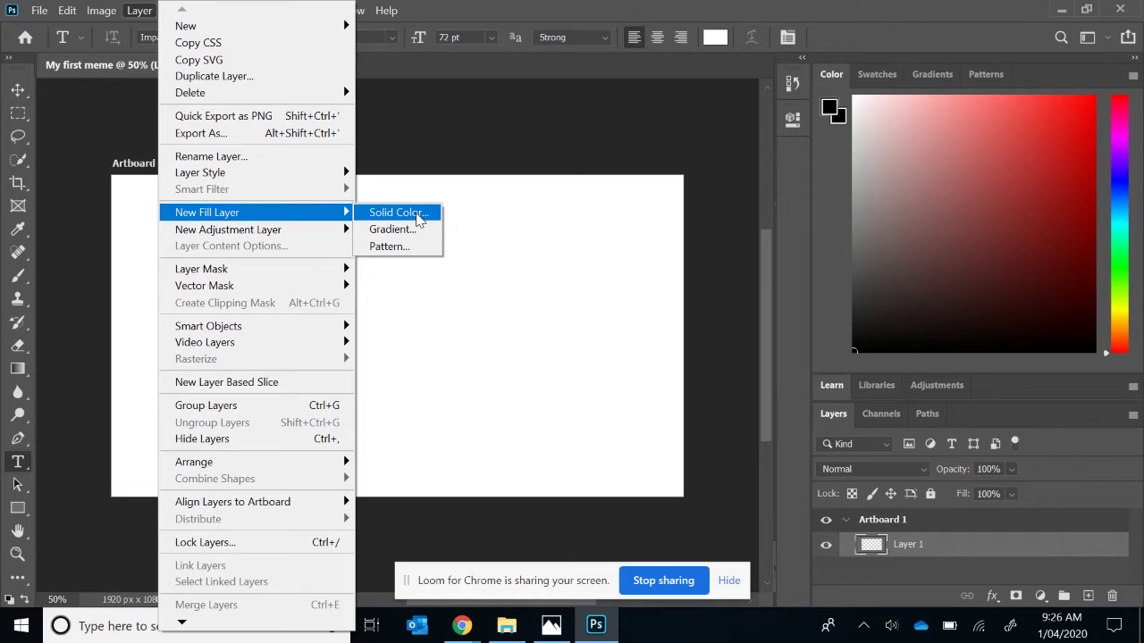
left_click(398, 213)
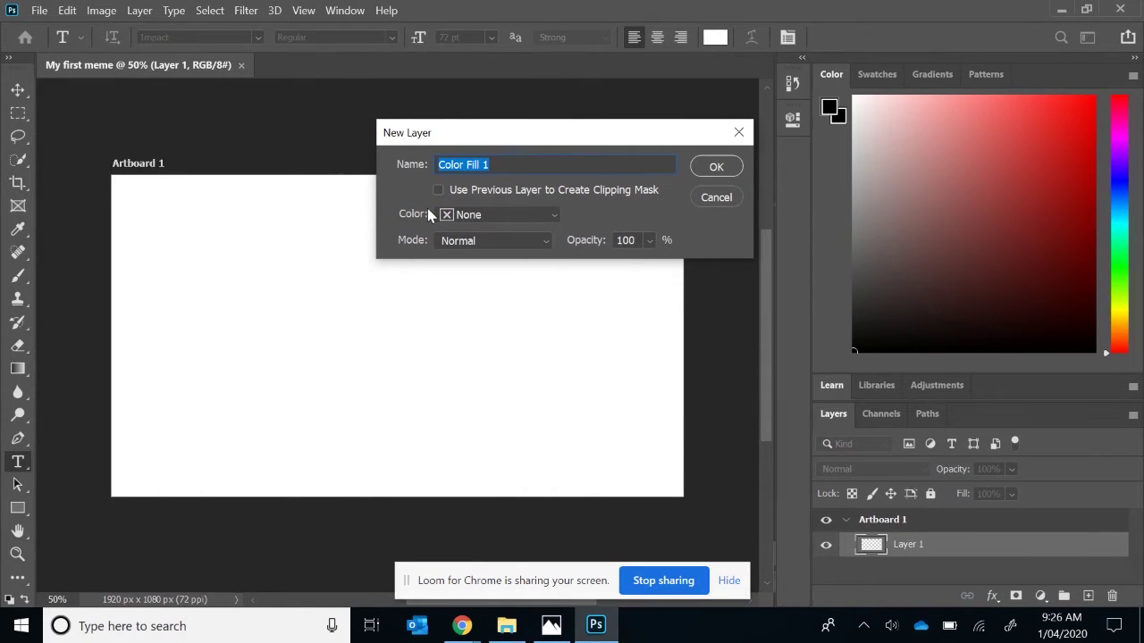
- Name the solid colour fill layer 'Background' and confirm it
type("Background")
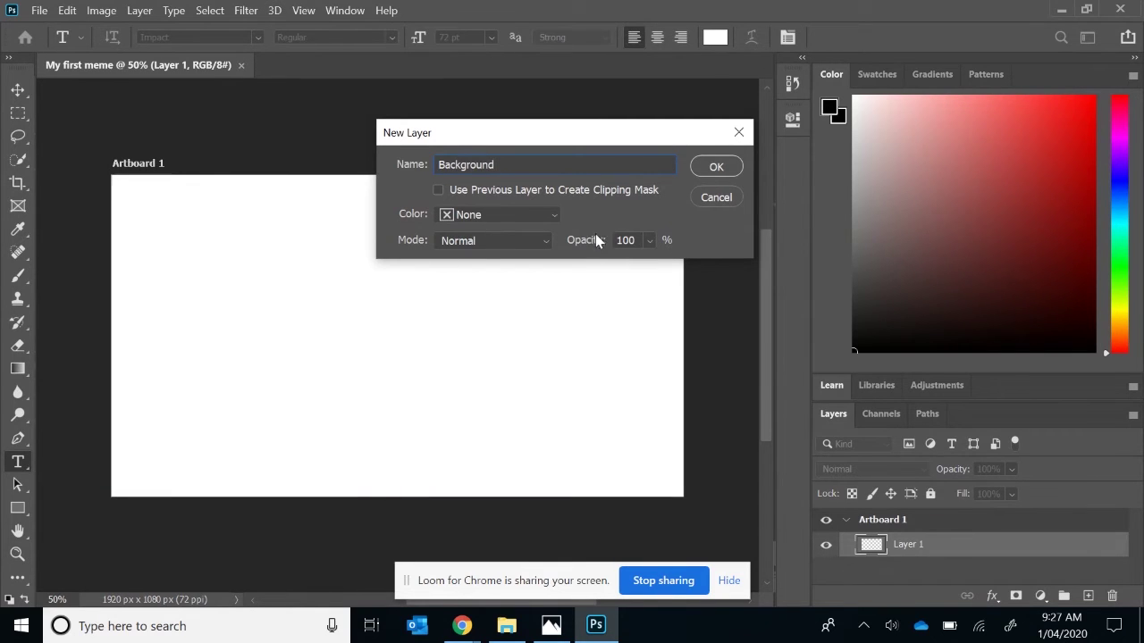
left_click(716, 169)
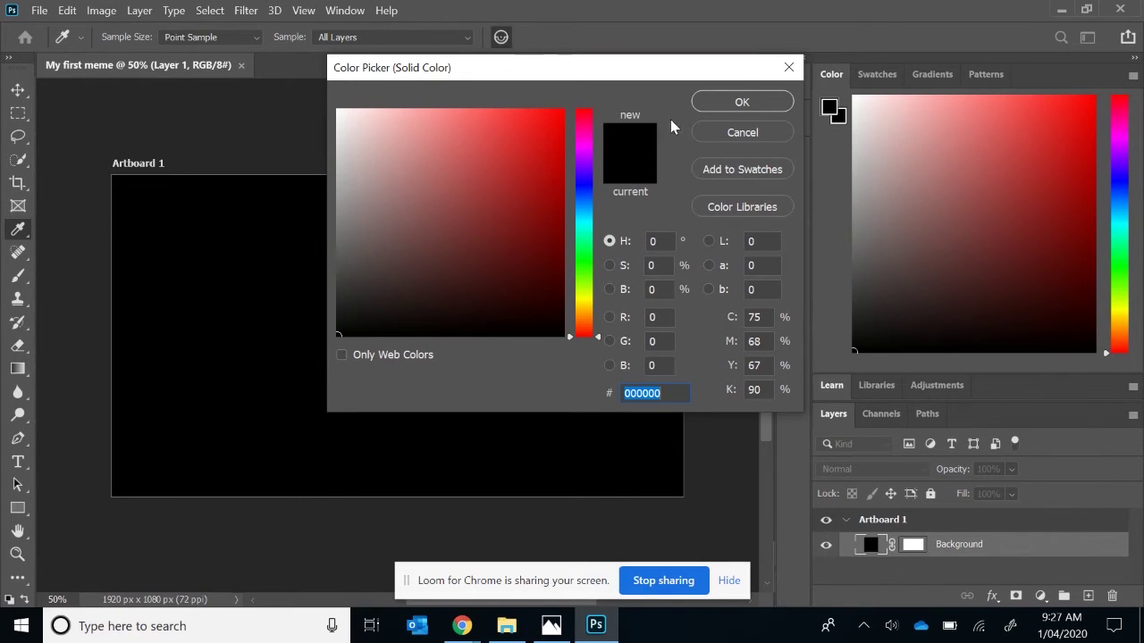
- Accept black (#000000) as the Background layer's fill colour
left_click(742, 101)
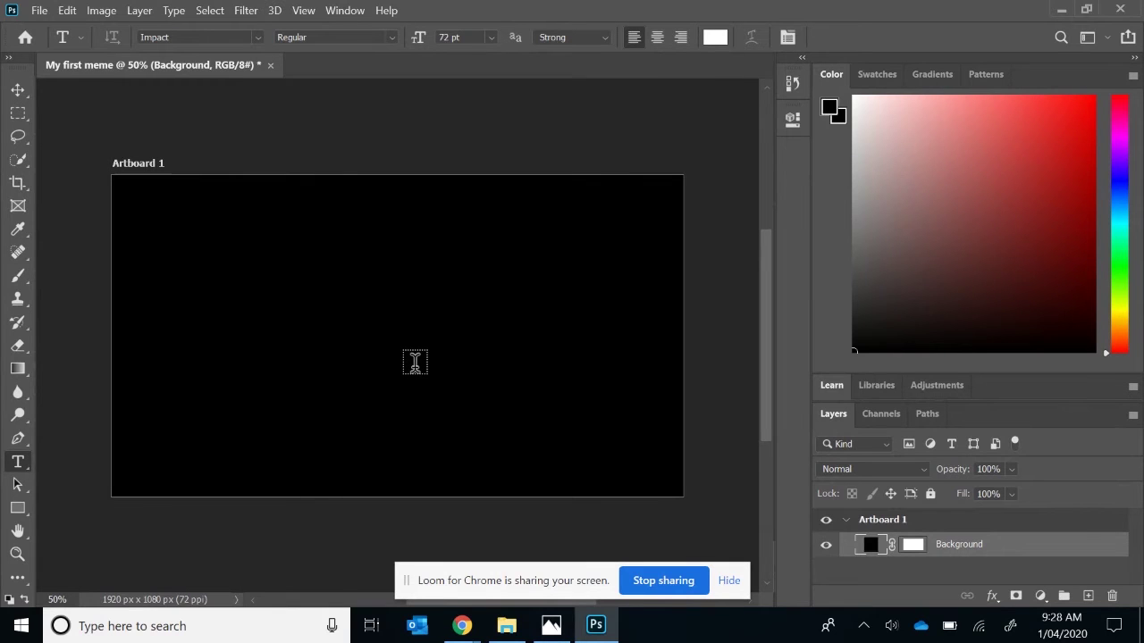
- Start a new layer named 'Tom Cruise Laughing Photo', correcting the typos in the name
left_click(139, 11)
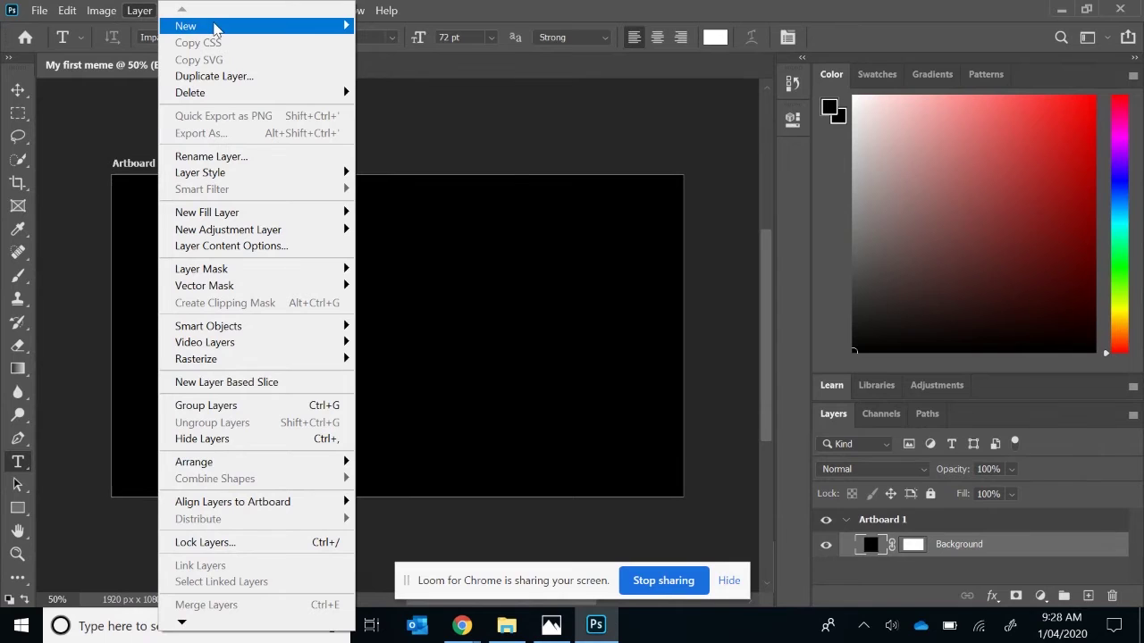
mouse_move(347, 26)
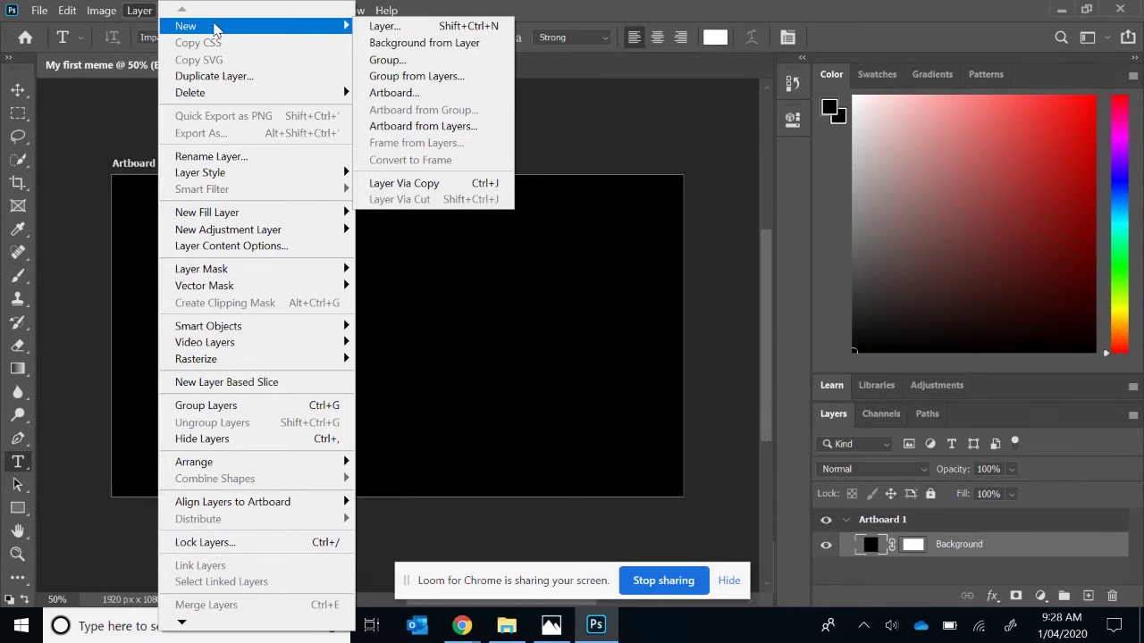
left_click(390, 27)
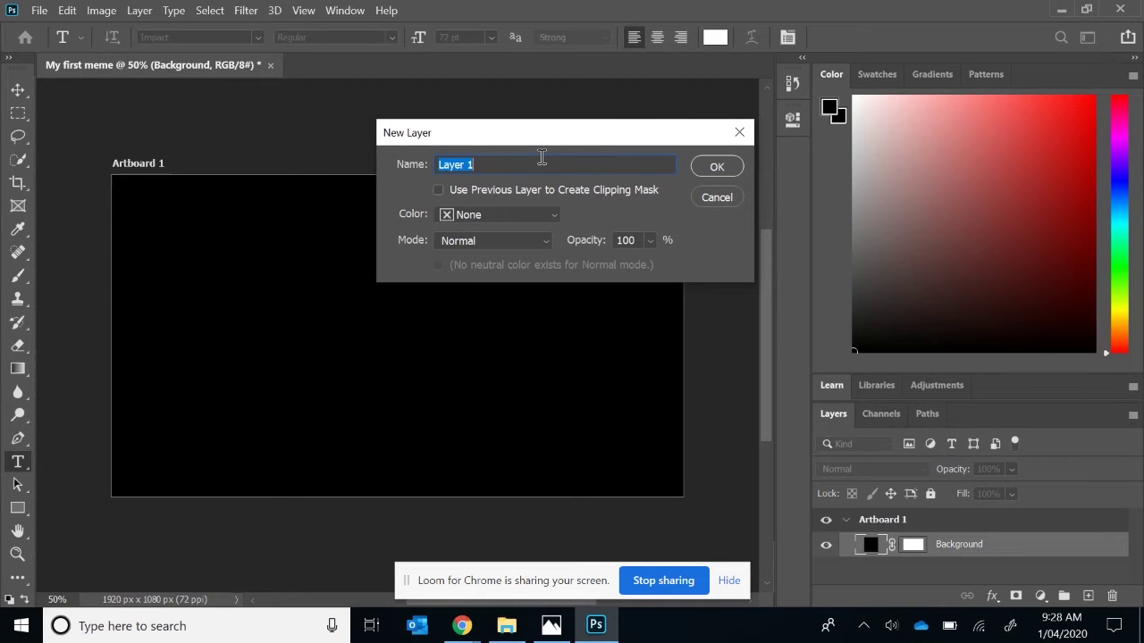
type("Tome Crusi")
key("BackSpace")
key("BackSpace")
type("ise Laughing Photo")
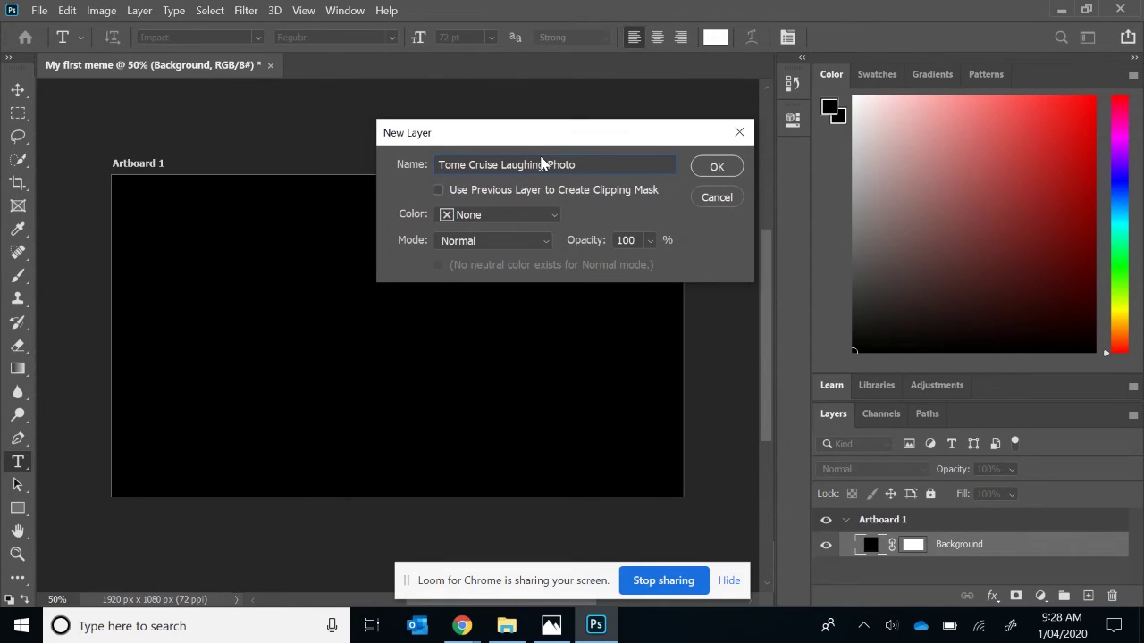
left_click(466, 165)
key("BackSpace")
- Add the Tom Cruise Laughing Photo layer, then hide and re-show the Background layer
left_click(719, 167)
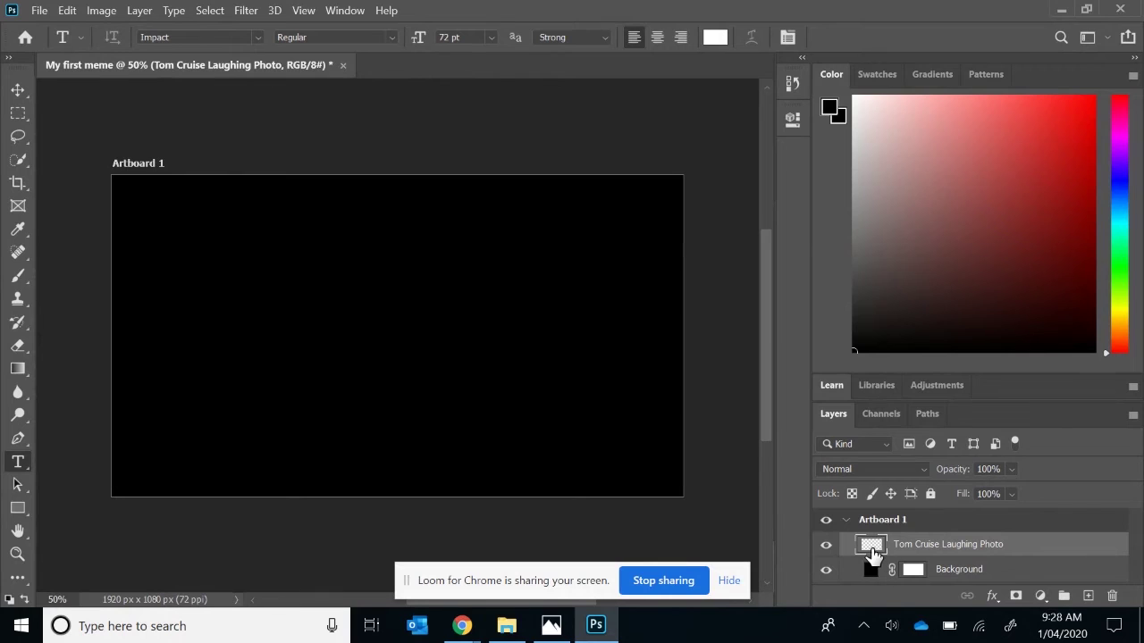
left_click(826, 572)
left_click(826, 572)
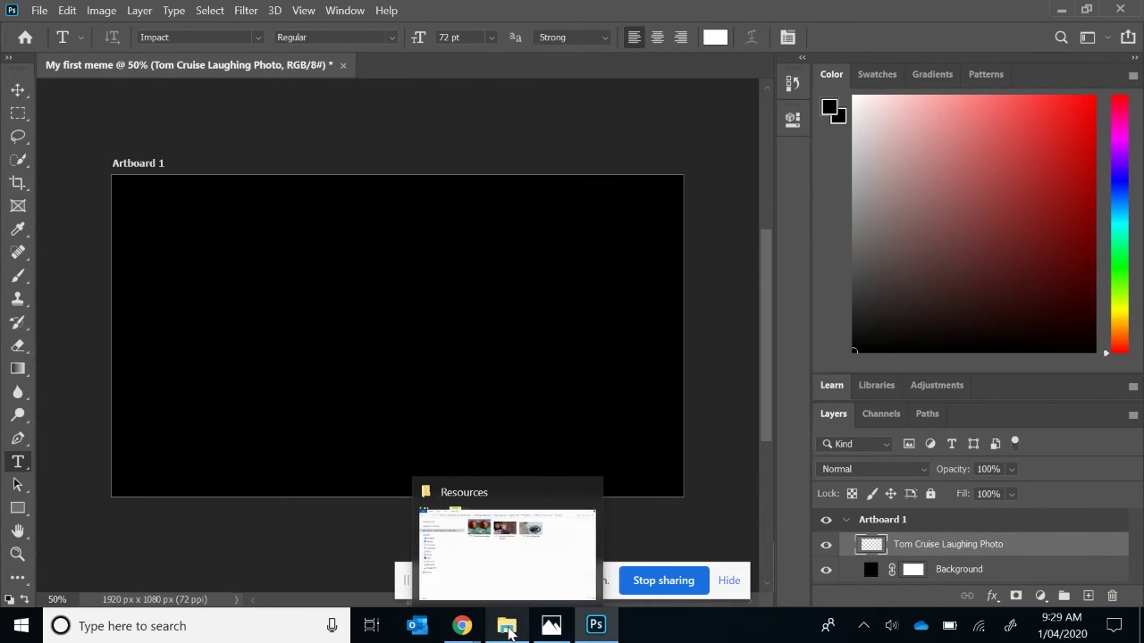
- Drag the Laughing Tom Cruise template image from the templates folder into the meme document
left_click(506, 629)
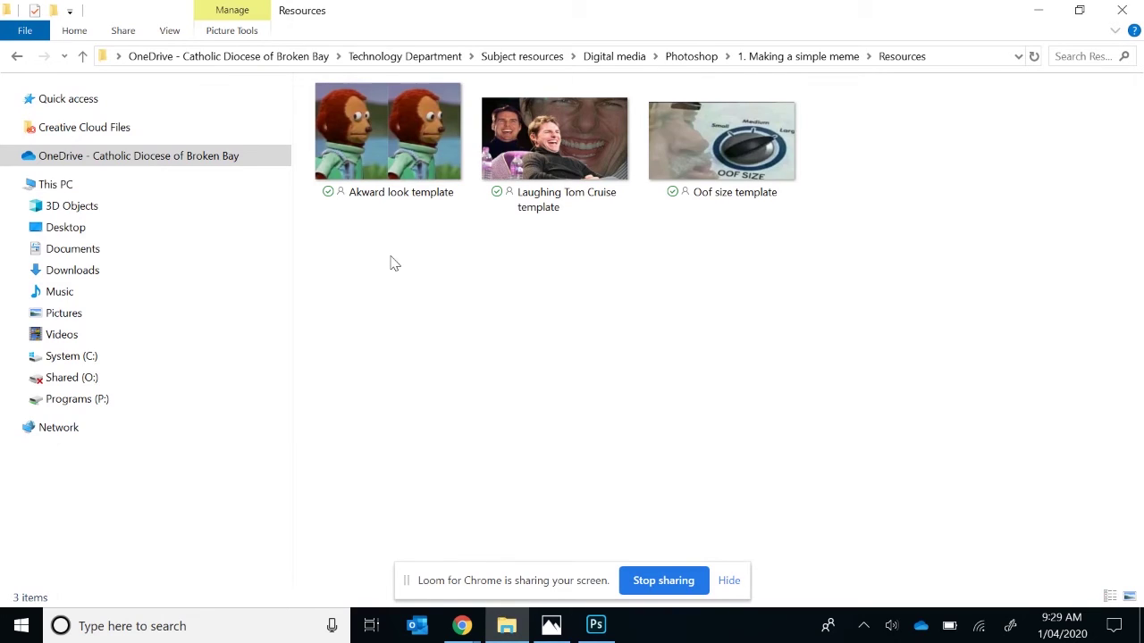
left_click(551, 149)
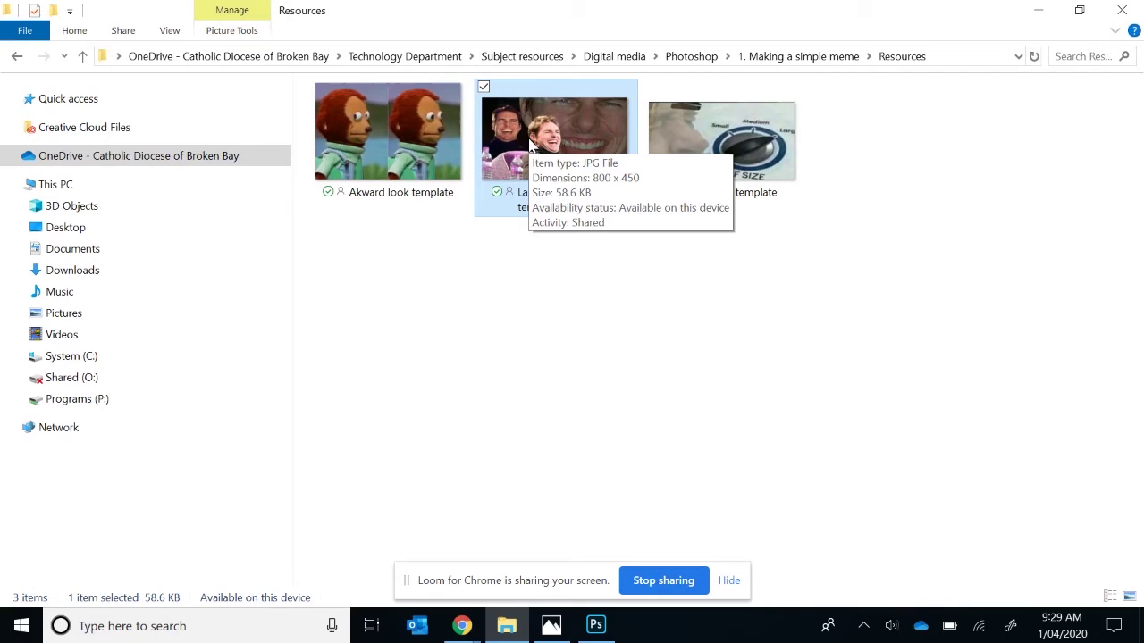
left_click_drag(531, 146, 597, 633)
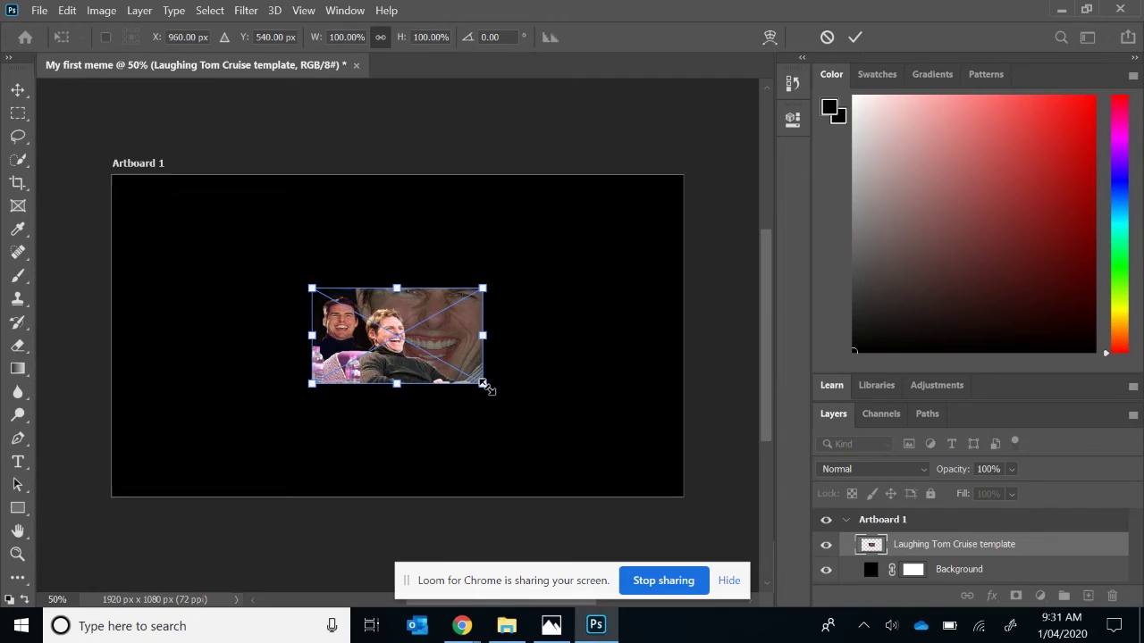
- Scale the Tom Cruise photo to about 243%, reposition it on the artboard, and commit
left_click_drag(482, 384, 597, 470)
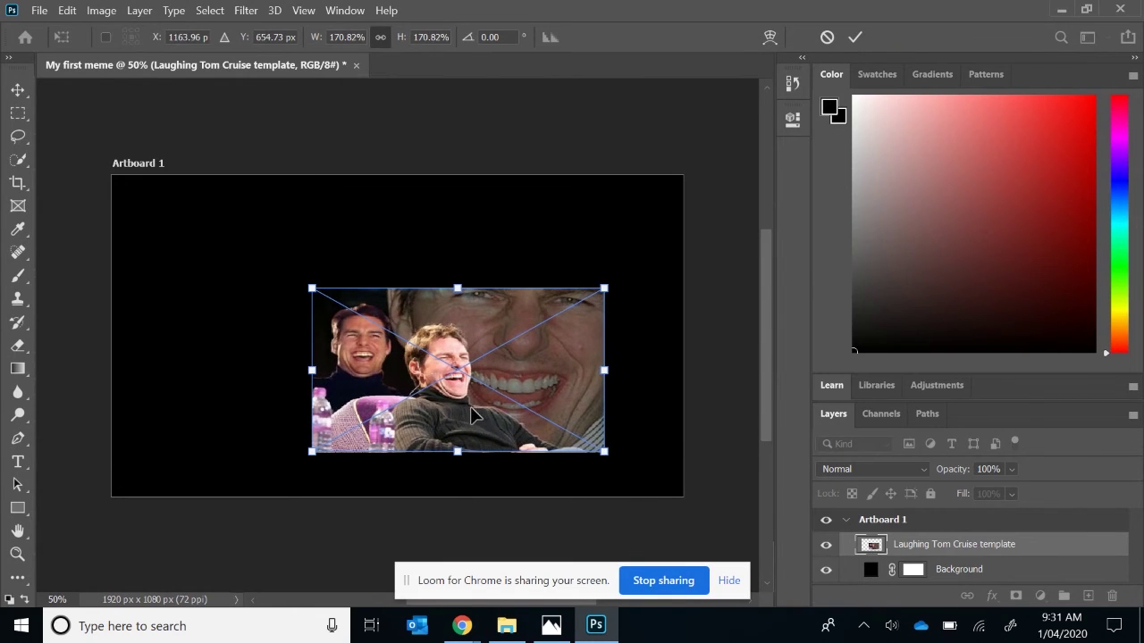
left_click_drag(473, 416, 322, 377)
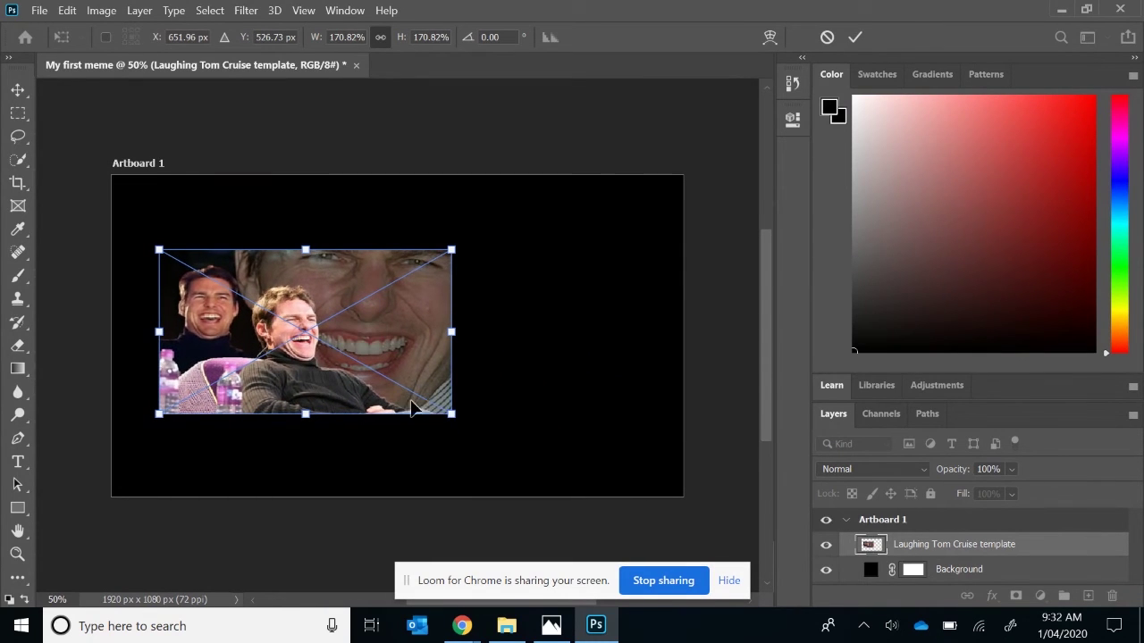
left_click_drag(452, 414, 503, 427)
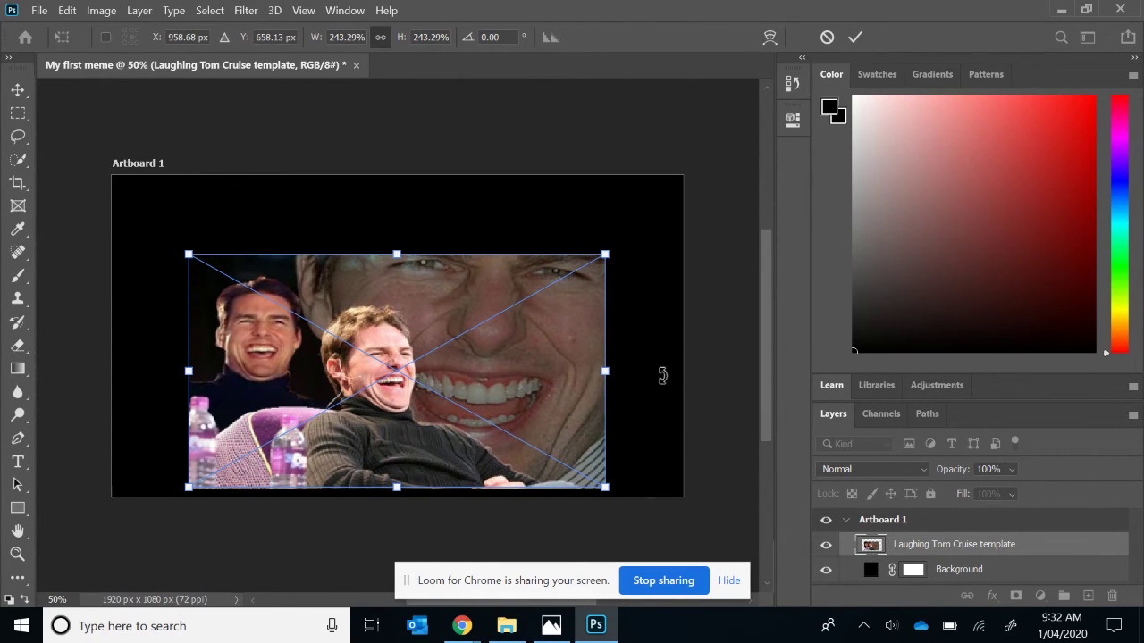
left_click(17, 90)
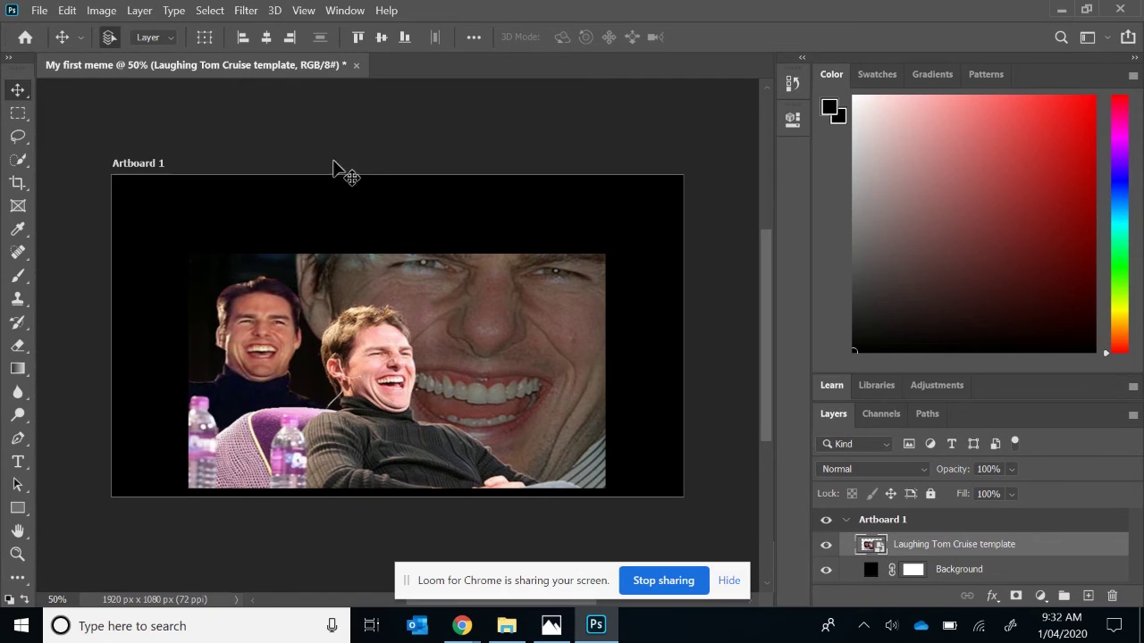
left_click(139, 10)
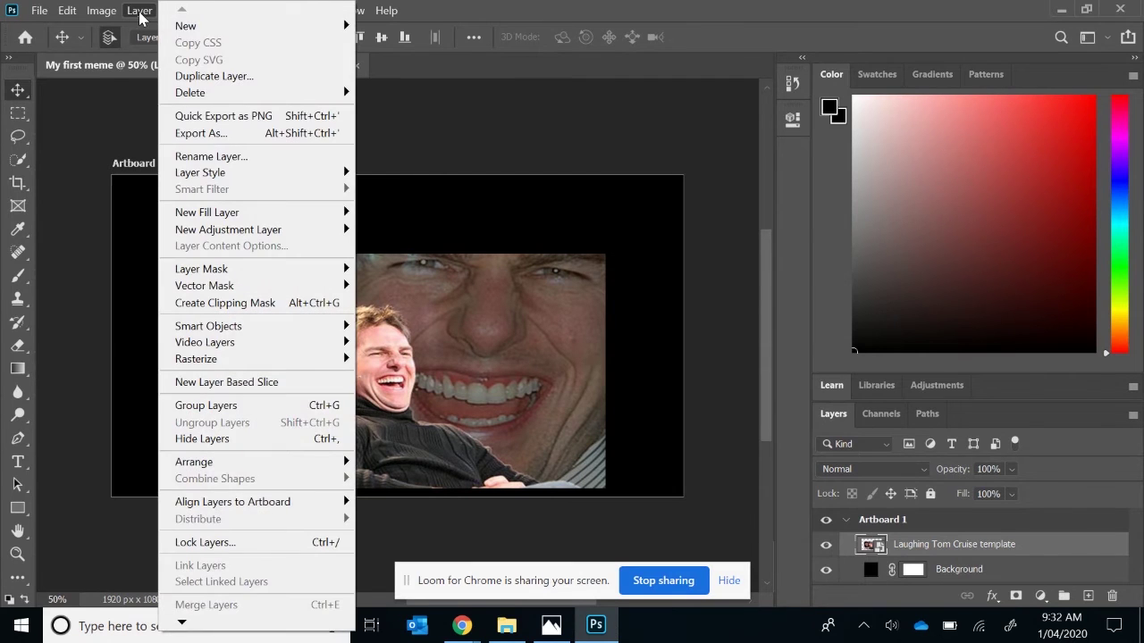
- Create a new empty layer named 'Meme text' above the Laughing Tom Cruise template layer
mouse_move(201, 26)
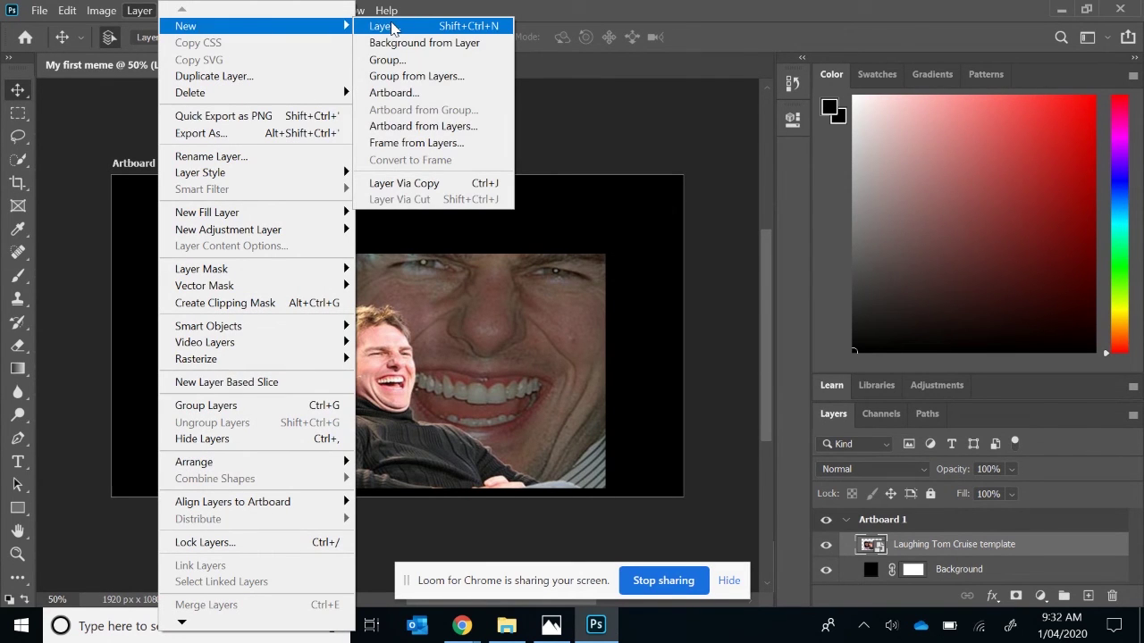
left_click(391, 29)
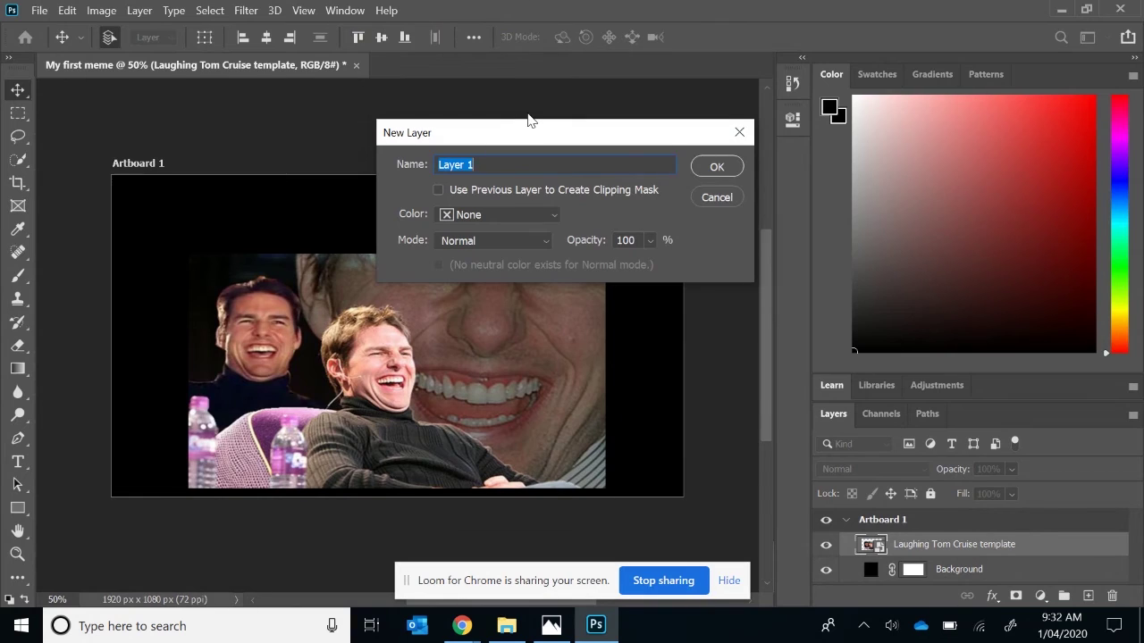
type("Meme text")
left_click(724, 168)
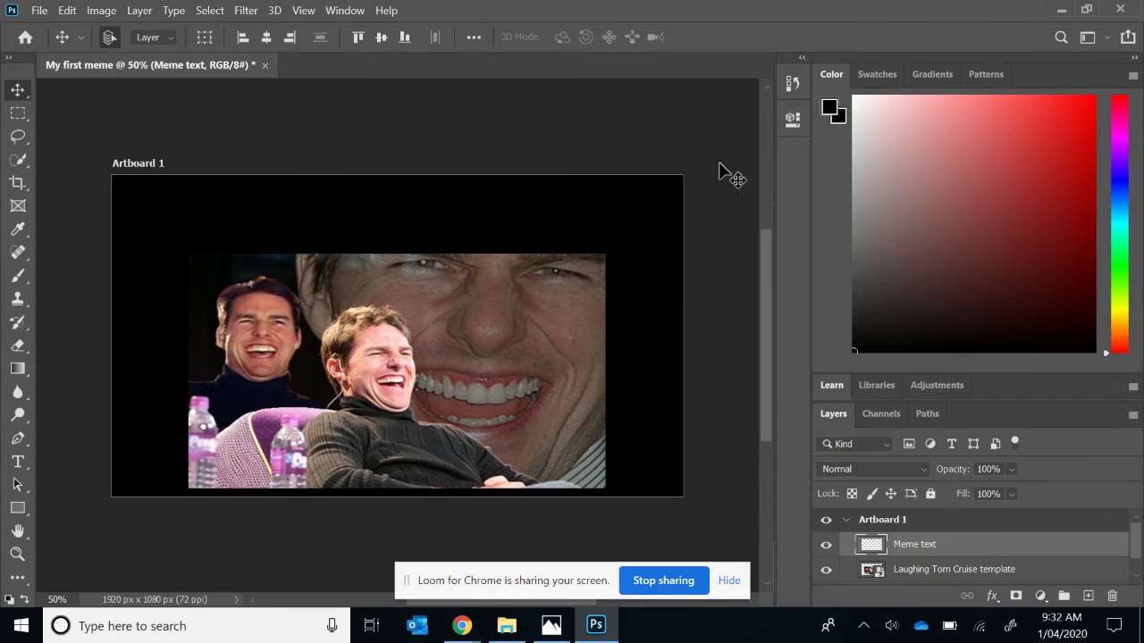
- Place white Impact 72 pt 'Lorem Ipsum' placeholder text at the artboard's top-left
left_click(18, 463)
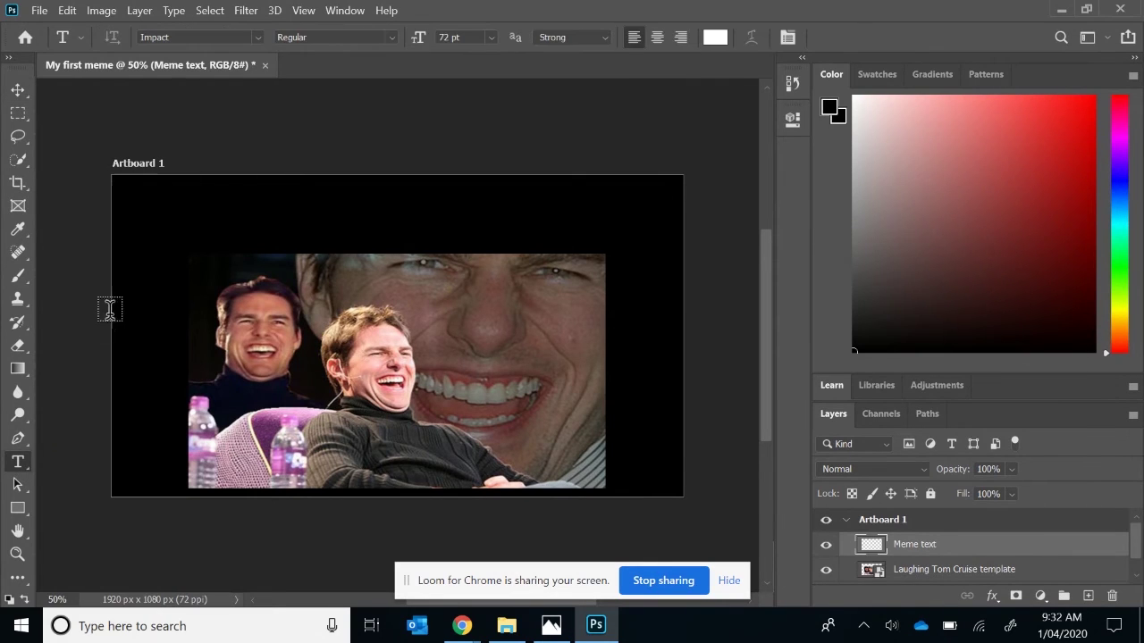
left_click(146, 203)
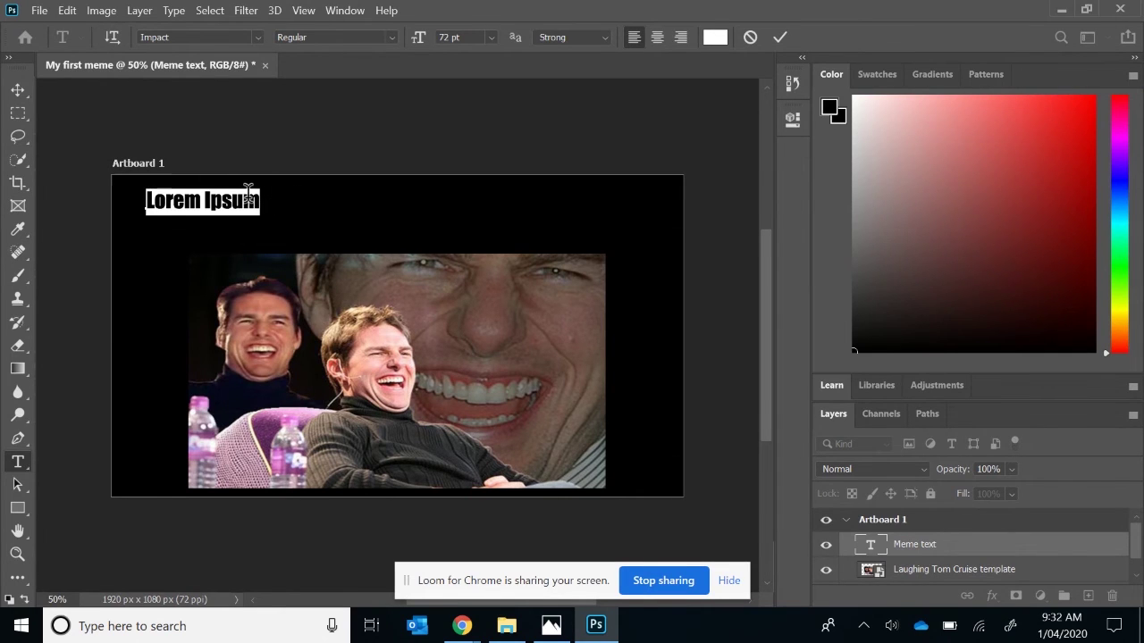
left_click(716, 38)
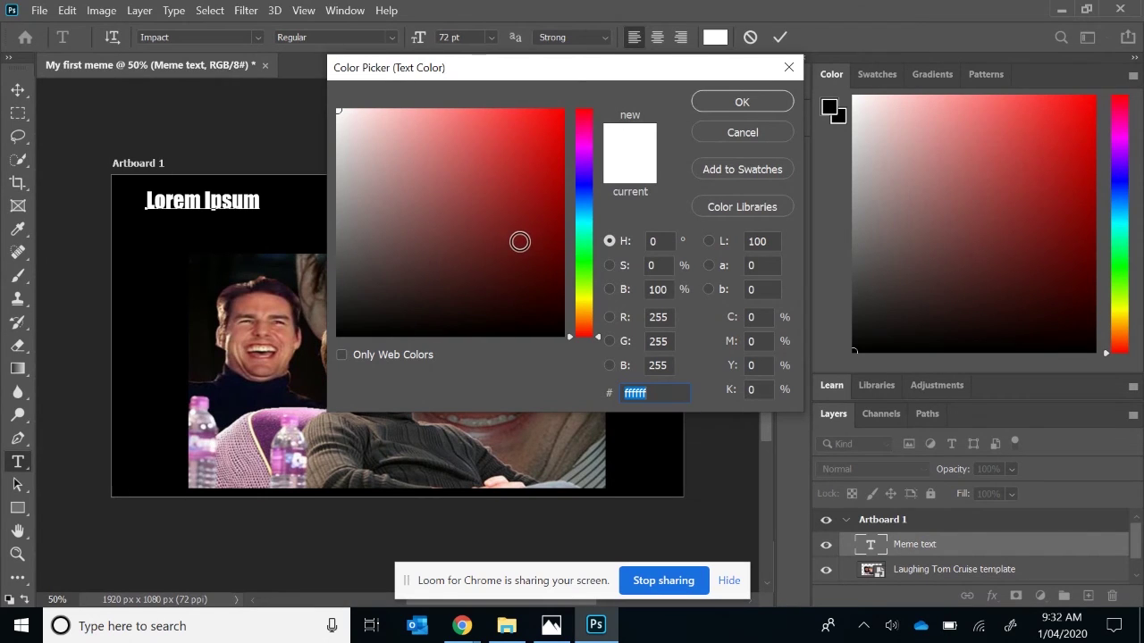
left_click(727, 106)
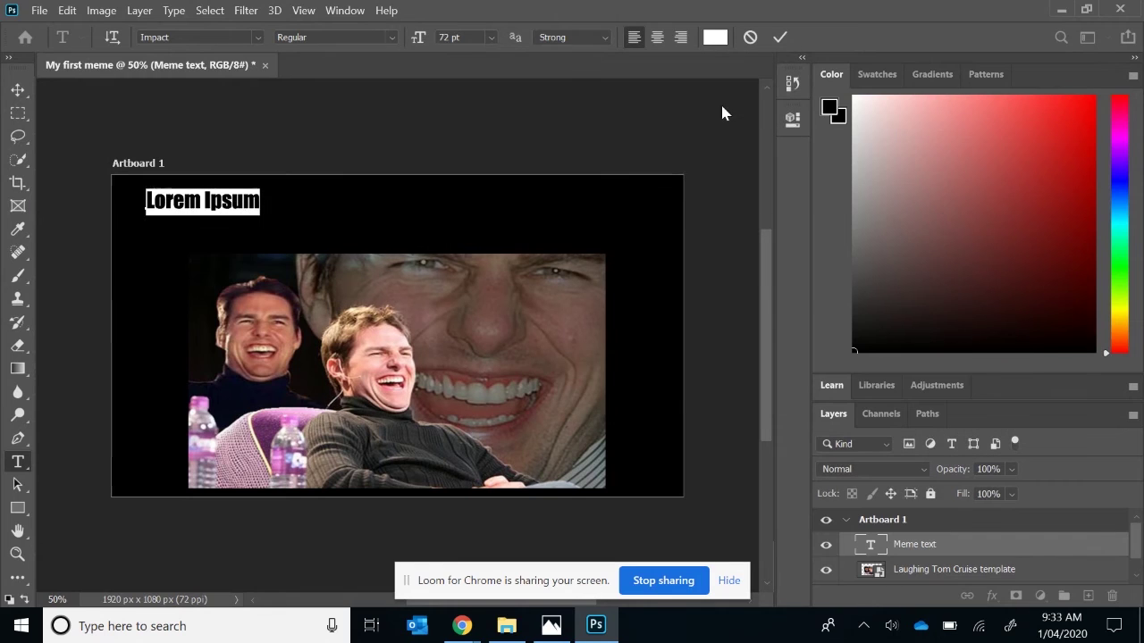
left_click(161, 201)
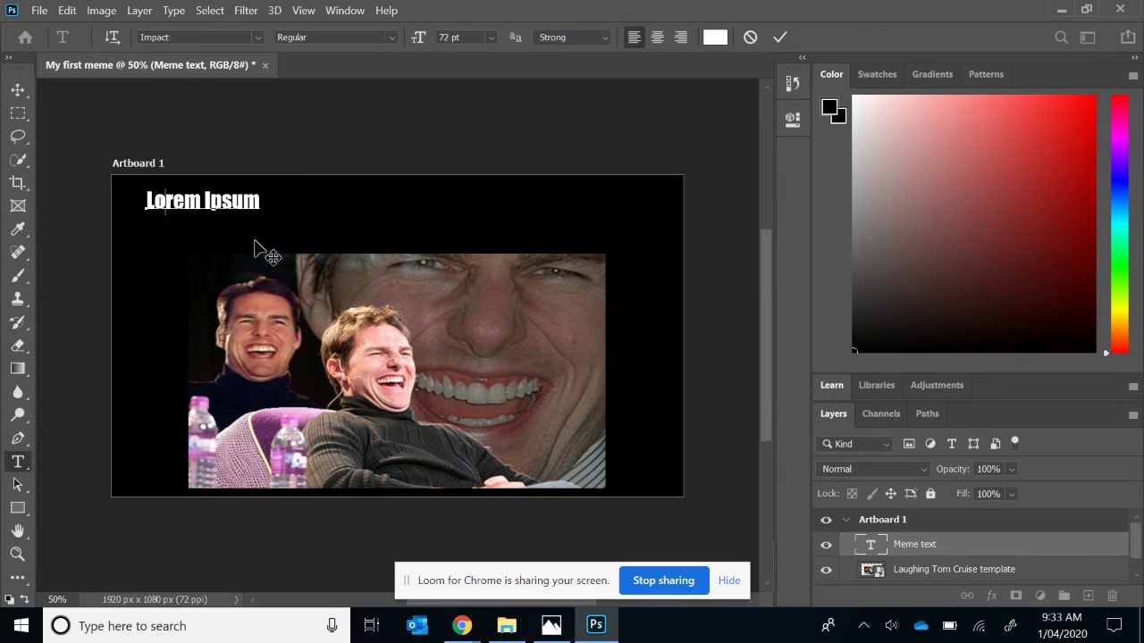
left_click(553, 634)
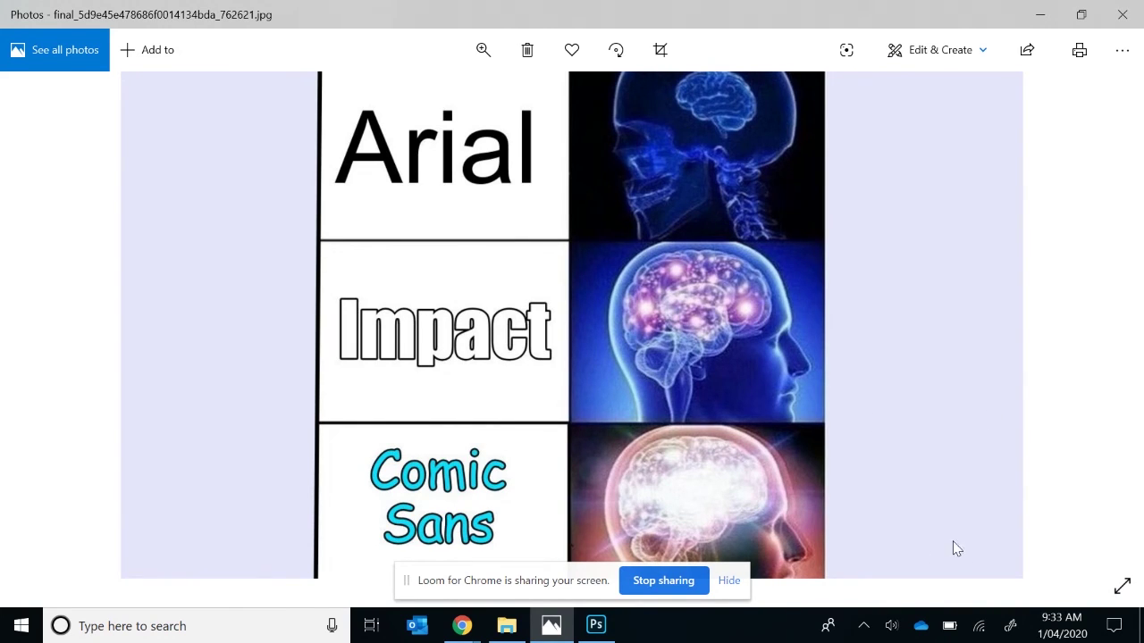
left_click(596, 630)
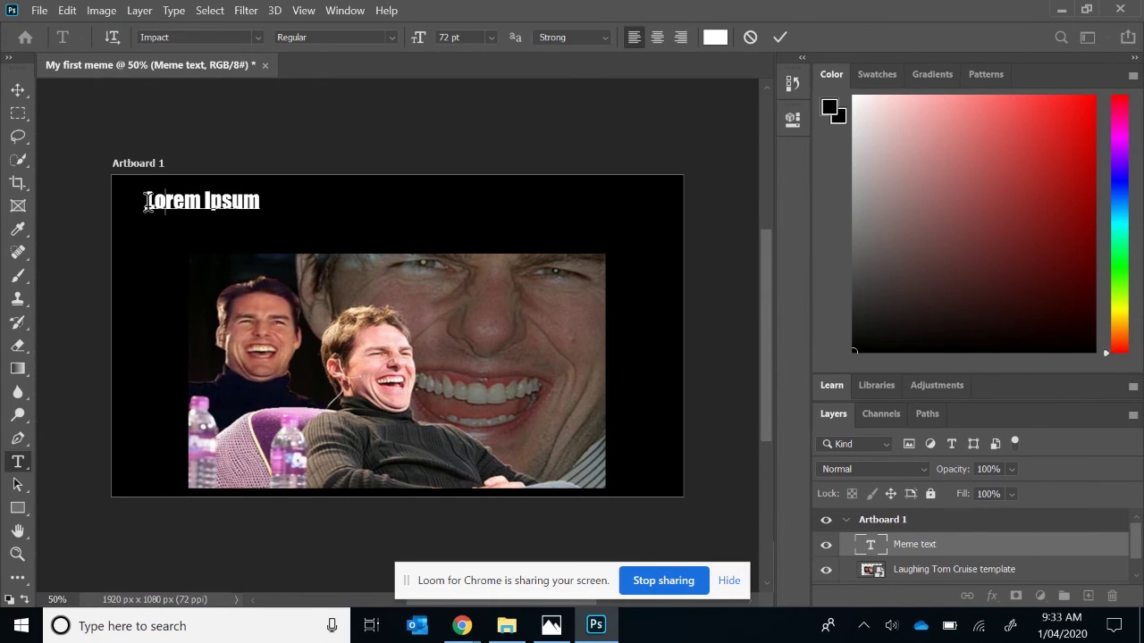
- Replace 'Lorem Ipsum' with 'A gamer's reaction when a friend says that they are bored during self isolation.'
left_click_drag(145, 200, 263, 198)
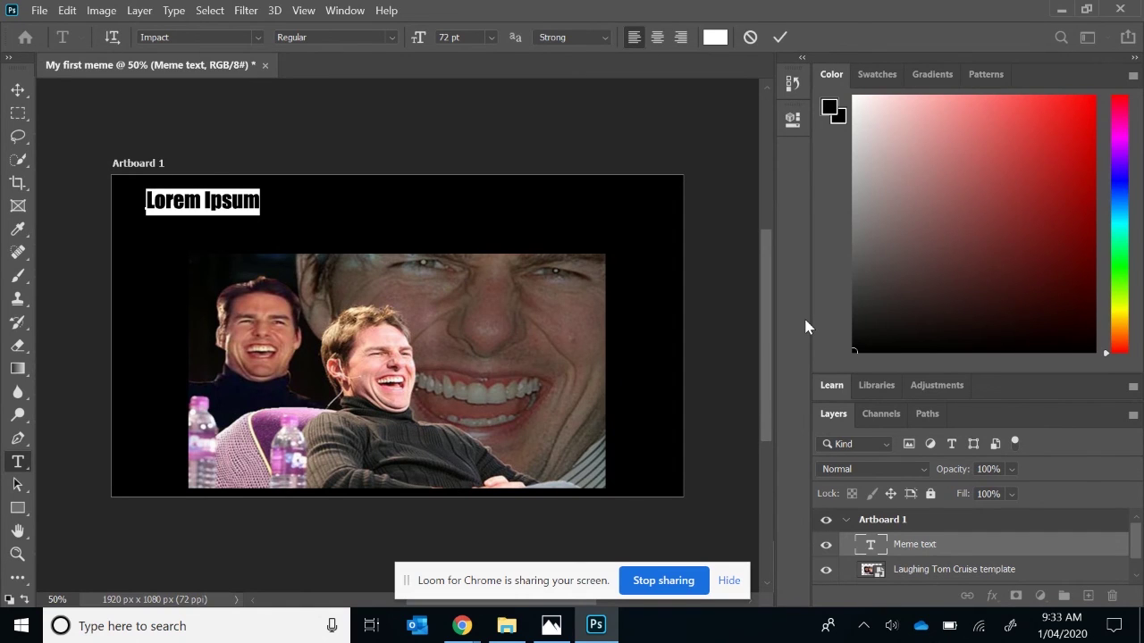
type("A ")
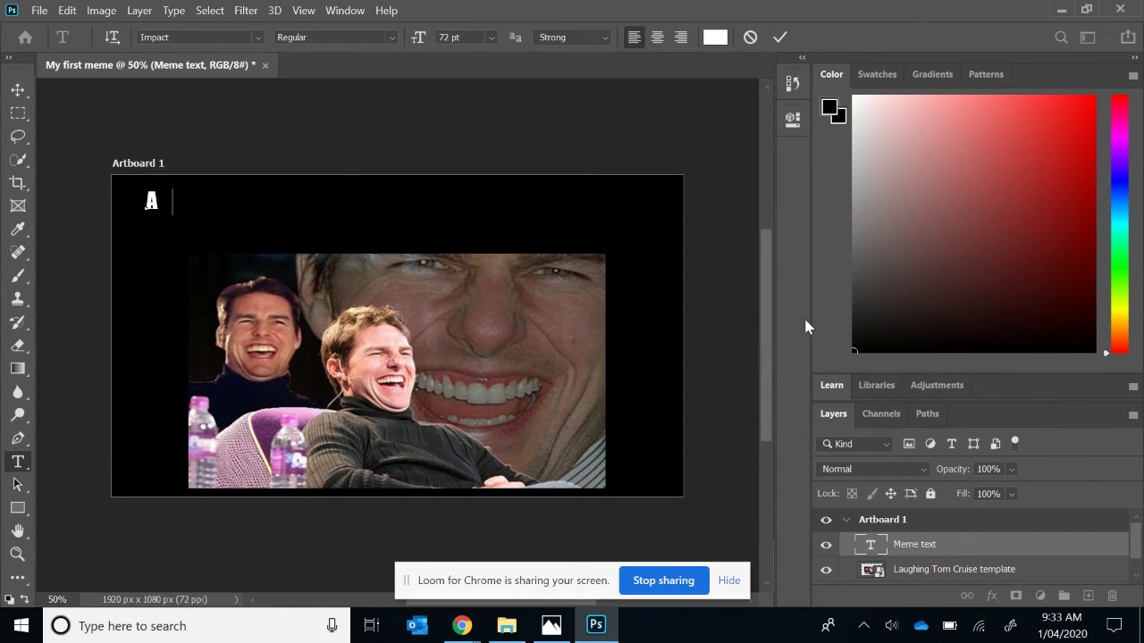
type("gamer's reac")
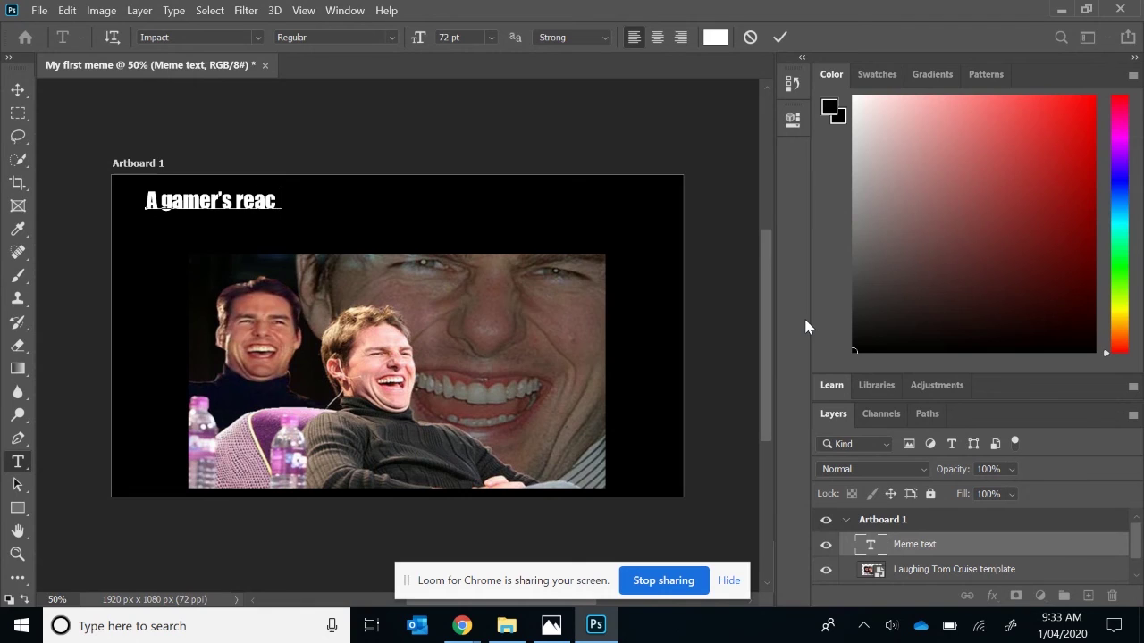
type("tion when a")
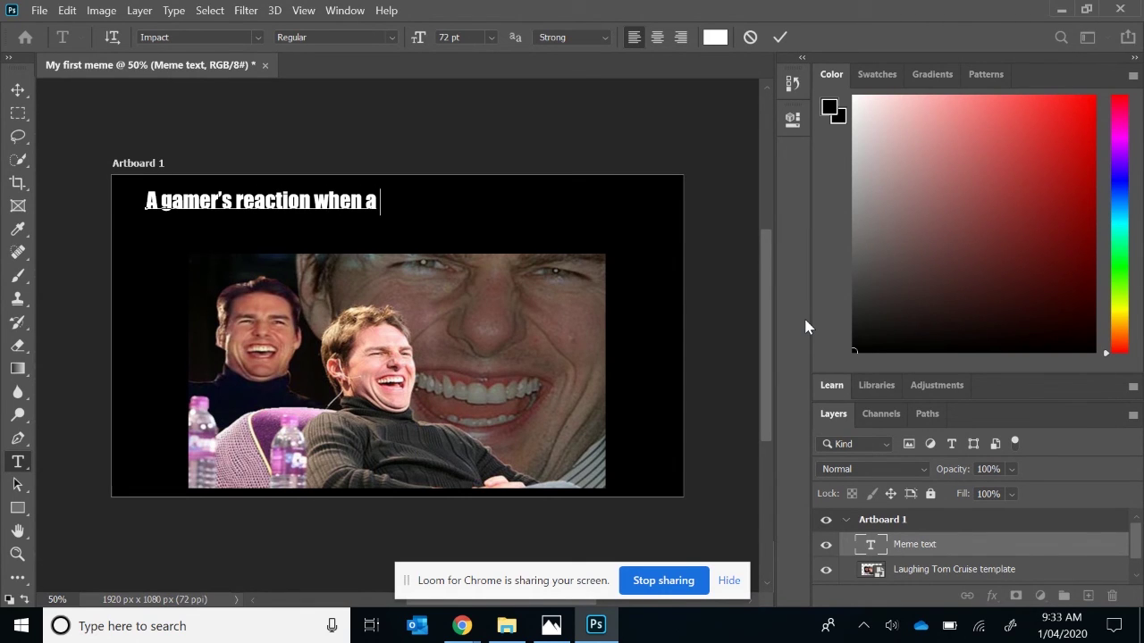
type(" friend")
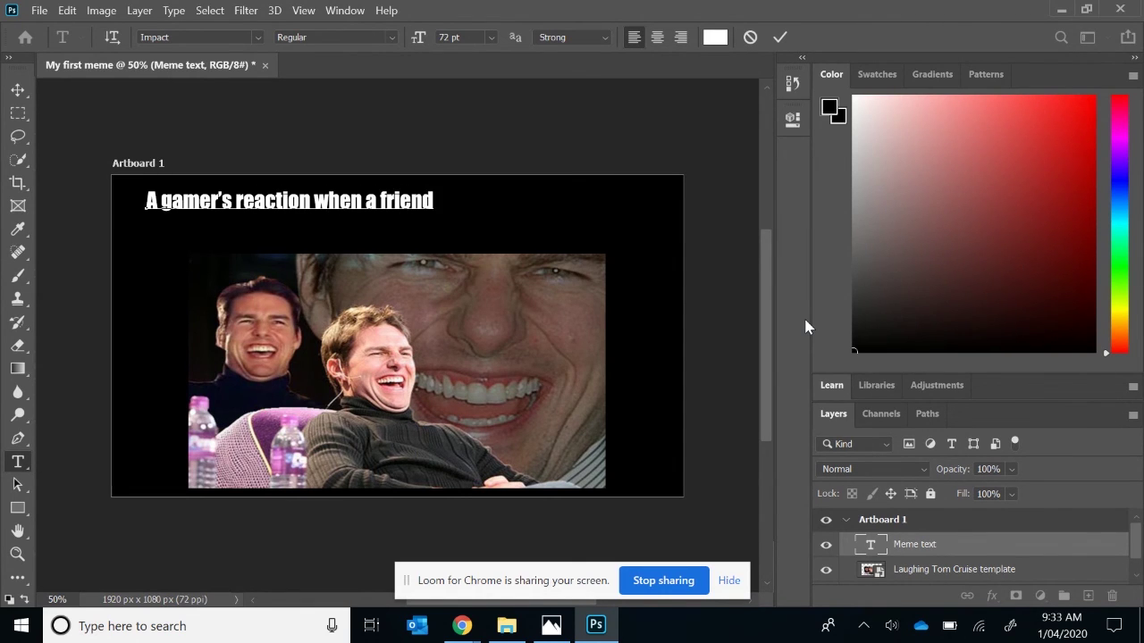
type(" says that they are bvo")
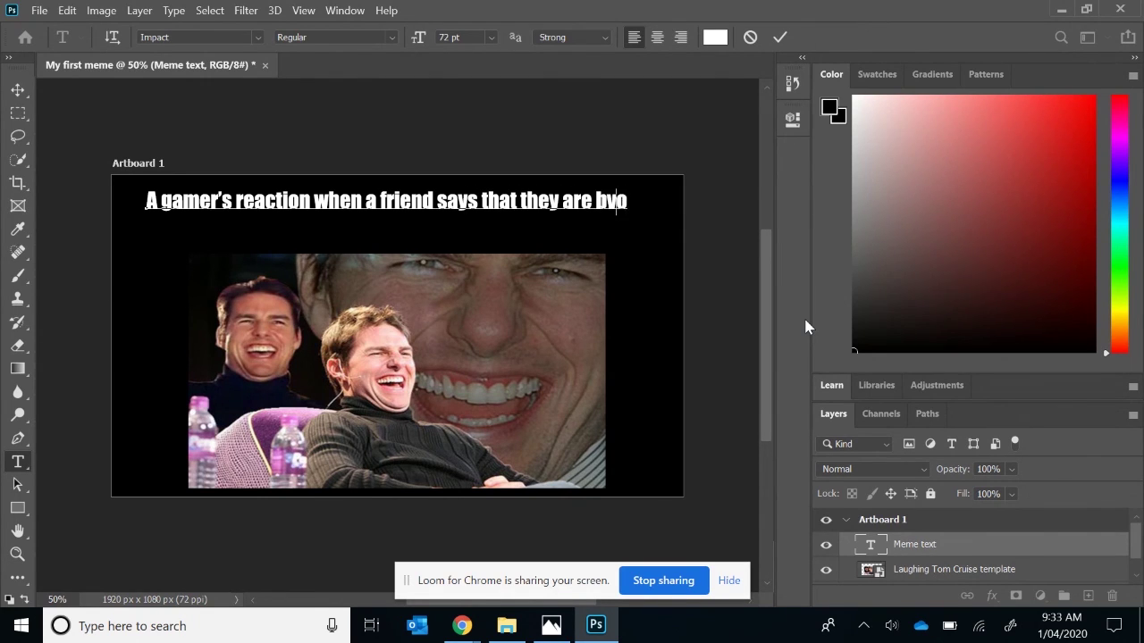
key("BackSpace")
key("BackSpace")
type("ored during")
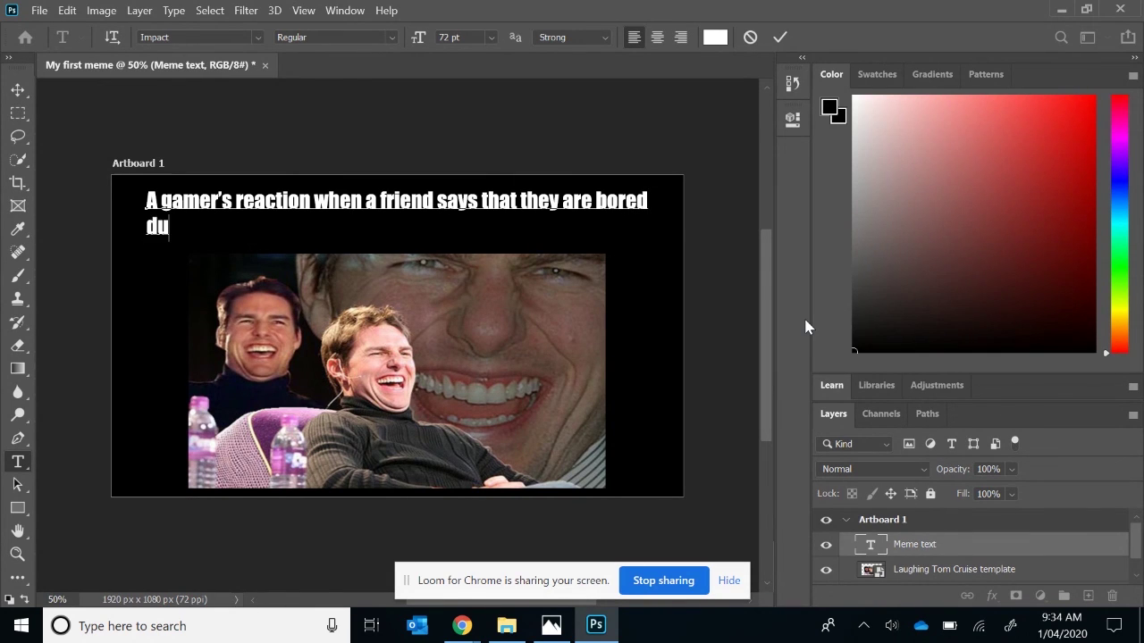
type(" s")
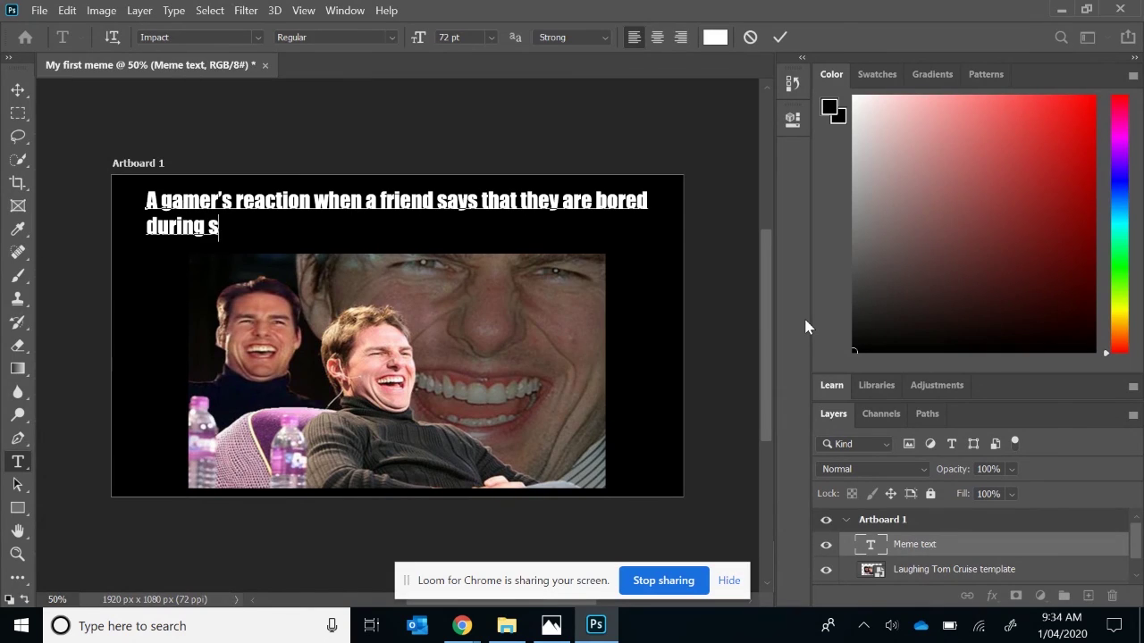
type("elf isolation.")
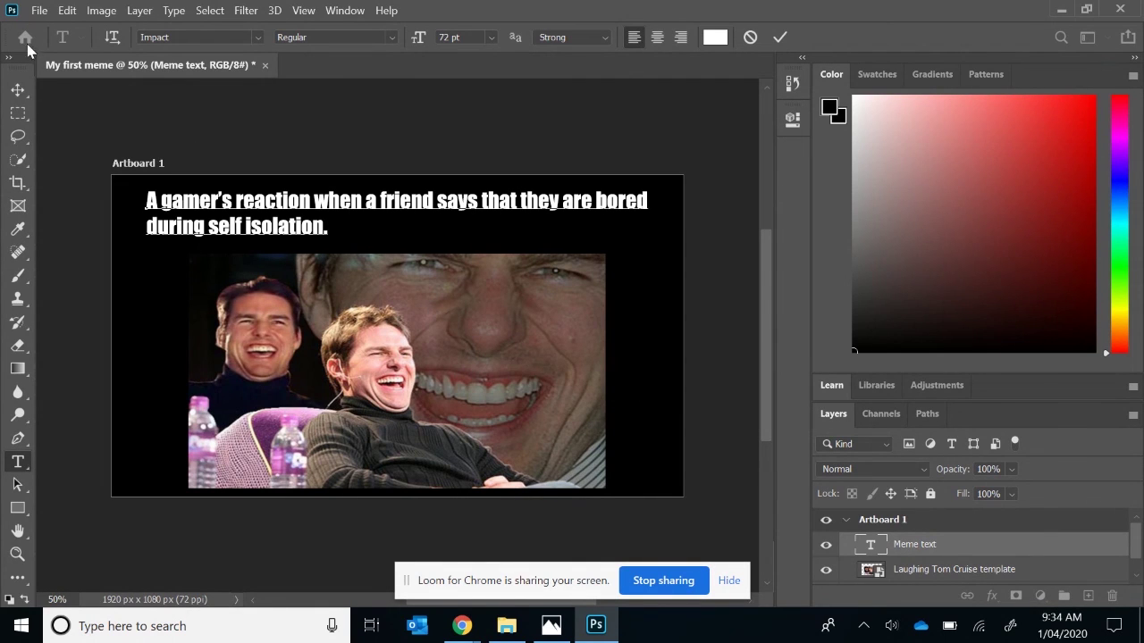
- Save the meme as a PNG file named 'My first meme', accepting the default PNG options
left_click(42, 15)
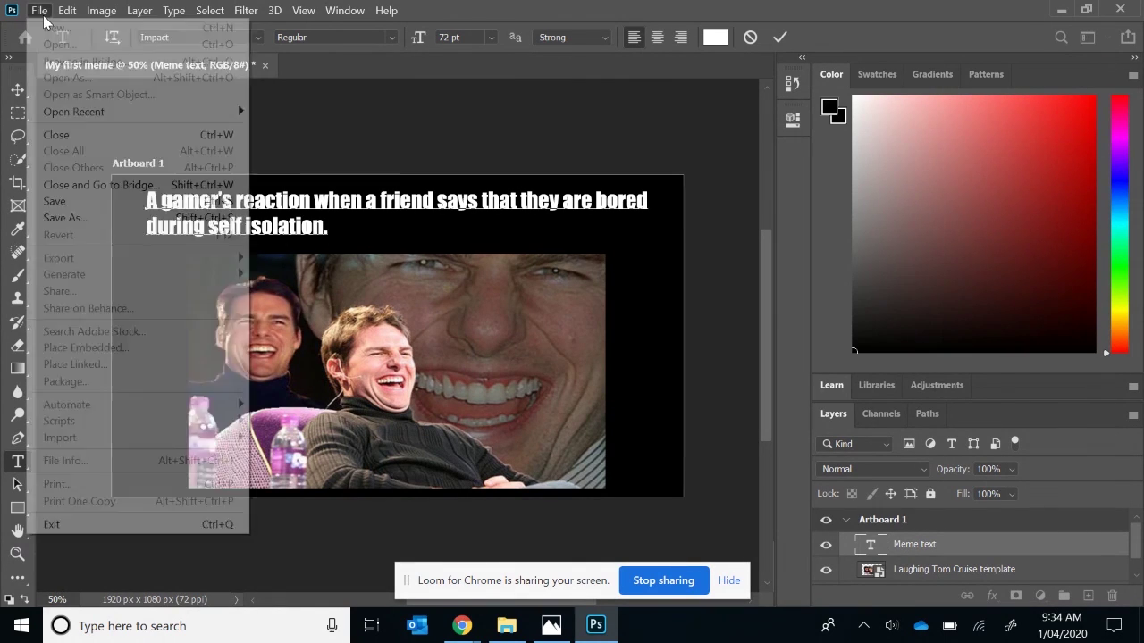
left_click(59, 218)
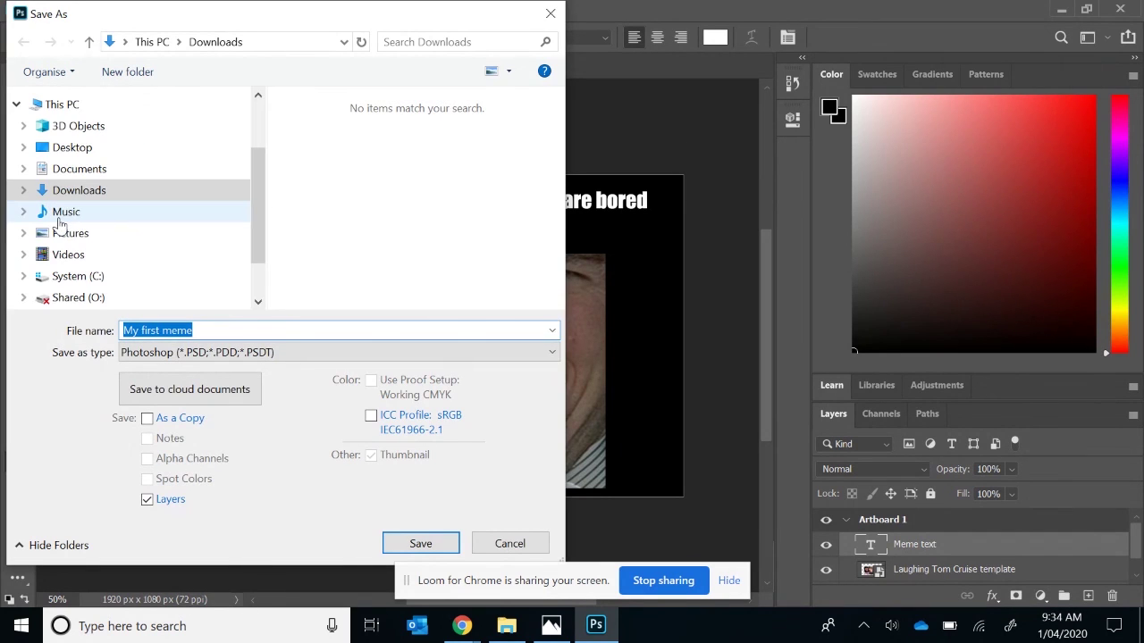
left_click(415, 354)
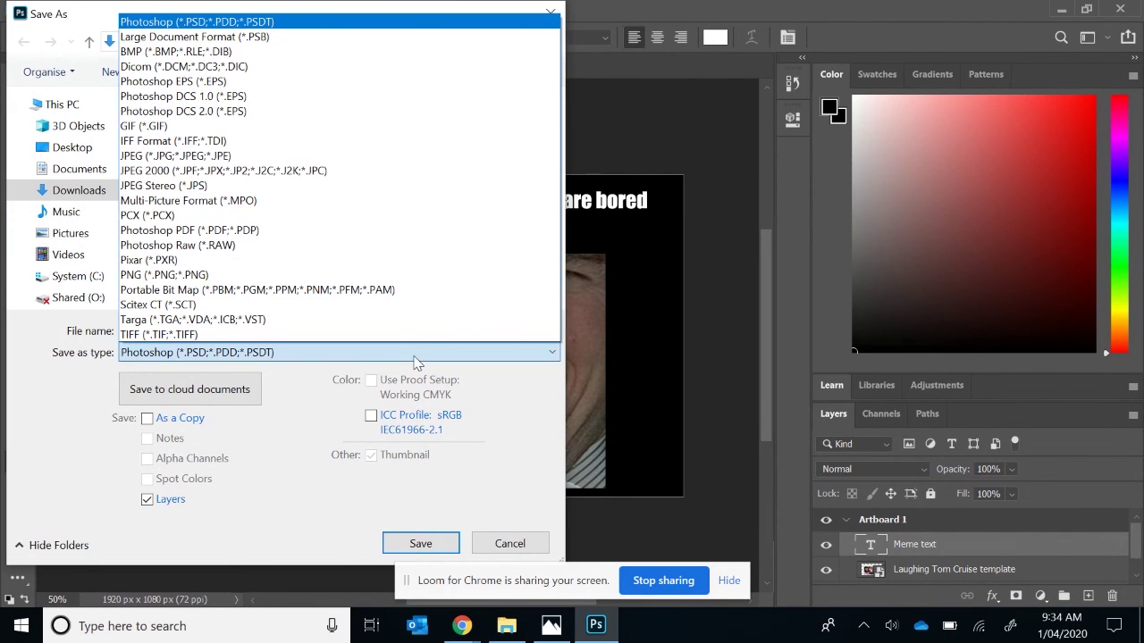
left_click(348, 277)
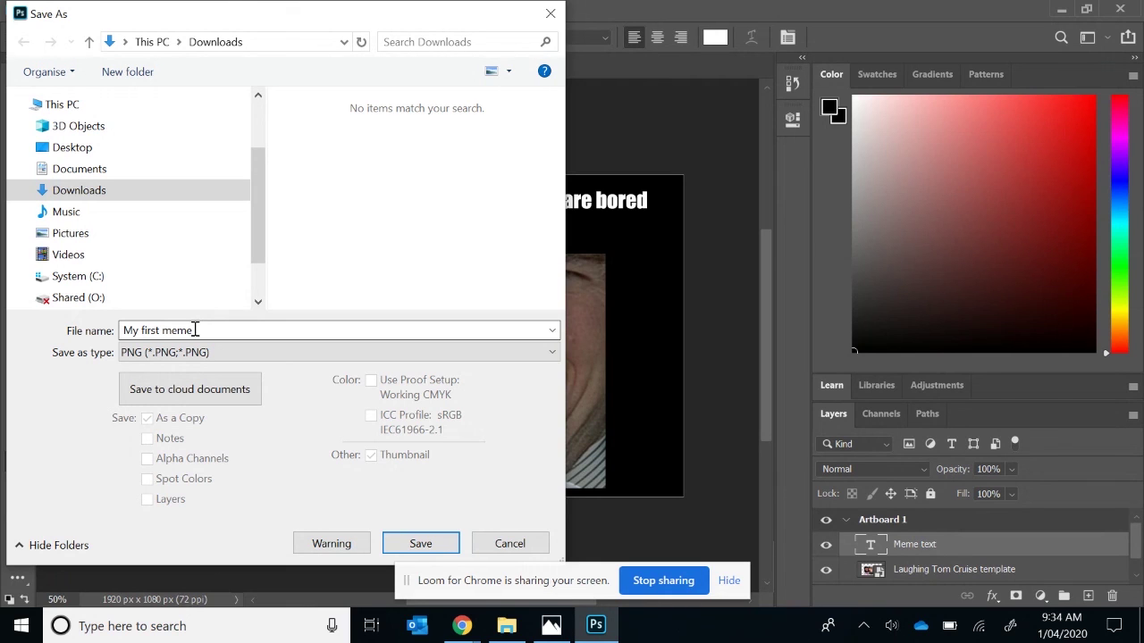
left_click(420, 544)
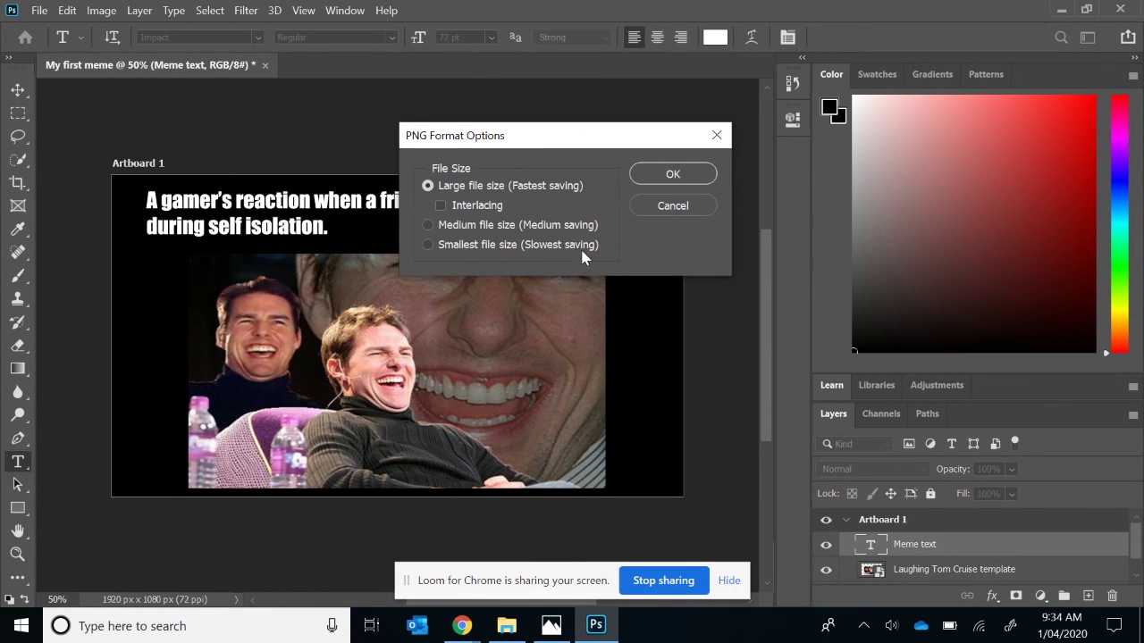
left_click(673, 175)
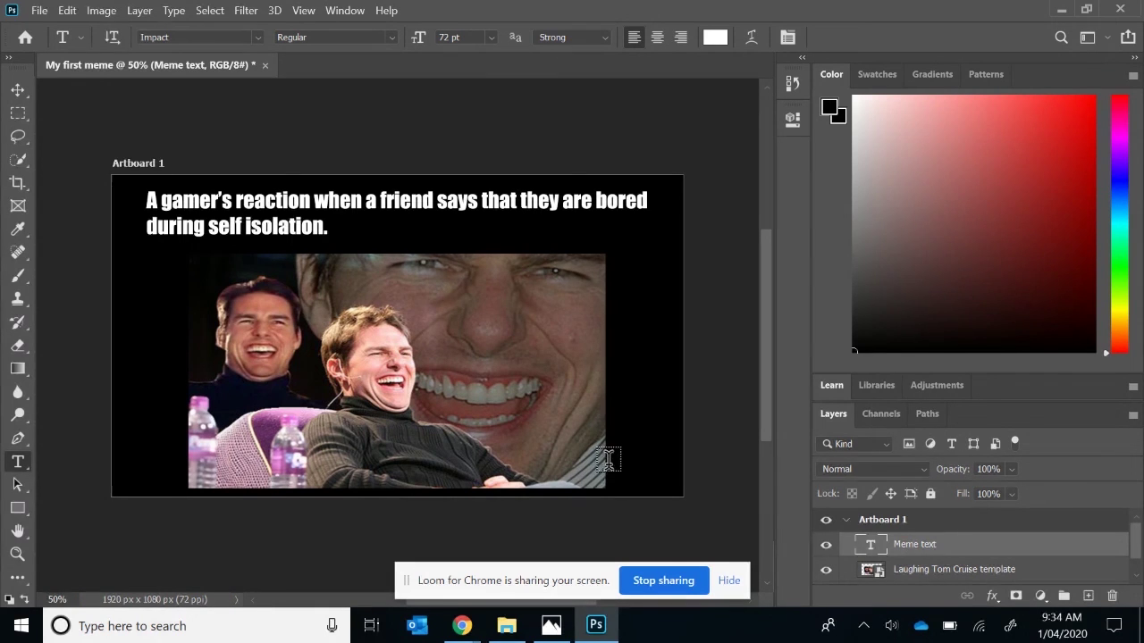
- Open the saved 'My first meme' PNG from the Downloads folder in Photos
left_click(507, 630)
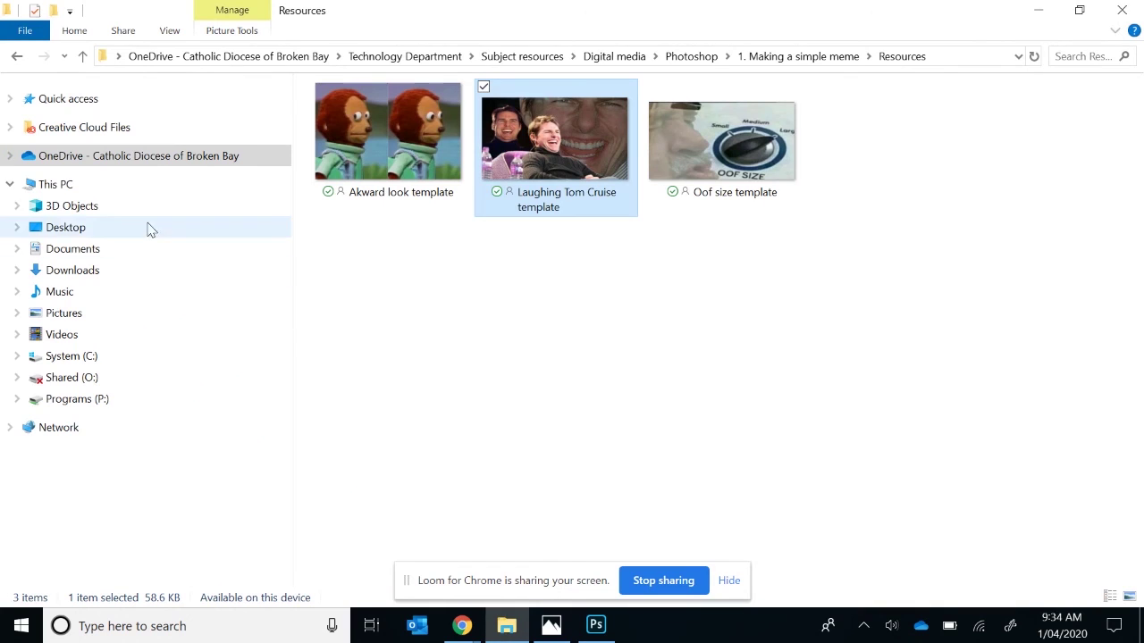
left_click(64, 276)
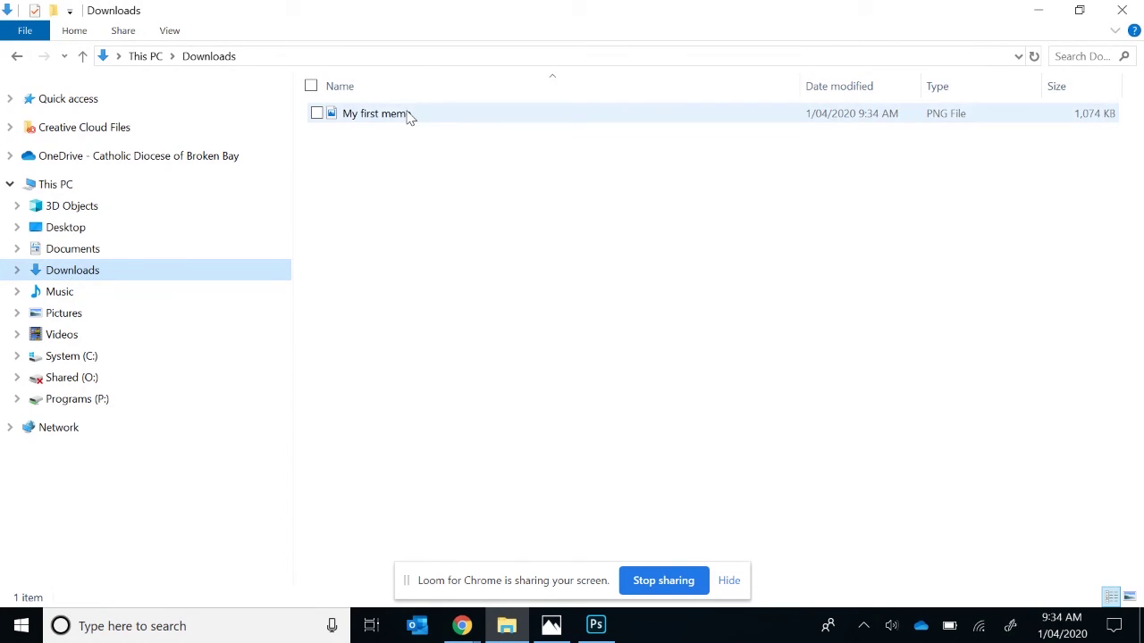
left_click(407, 116)
double_click(406, 116)
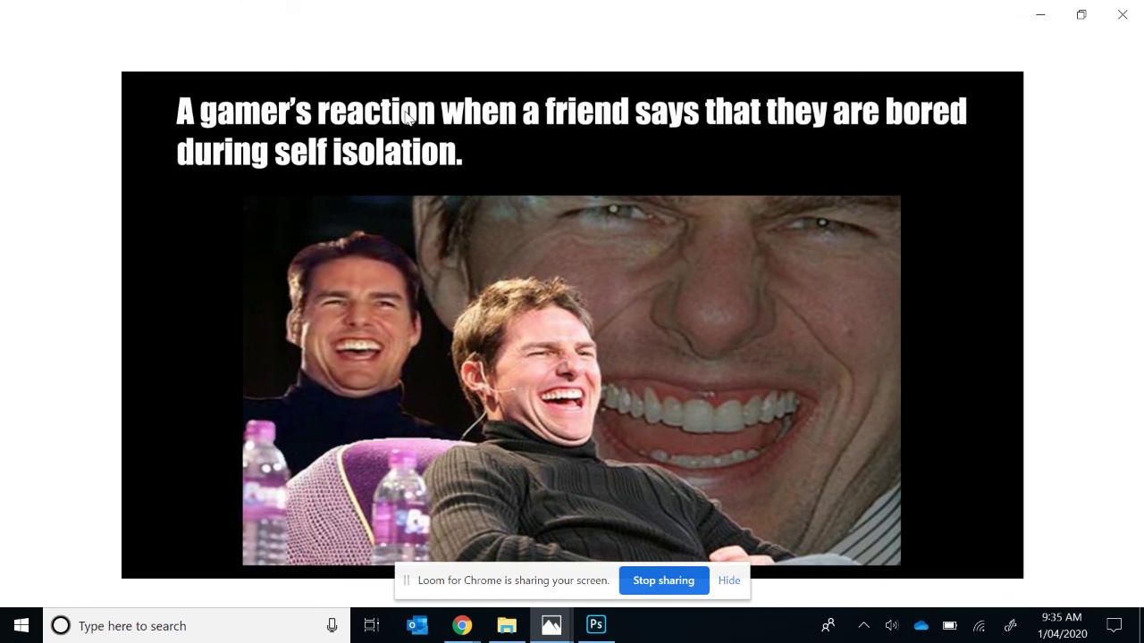